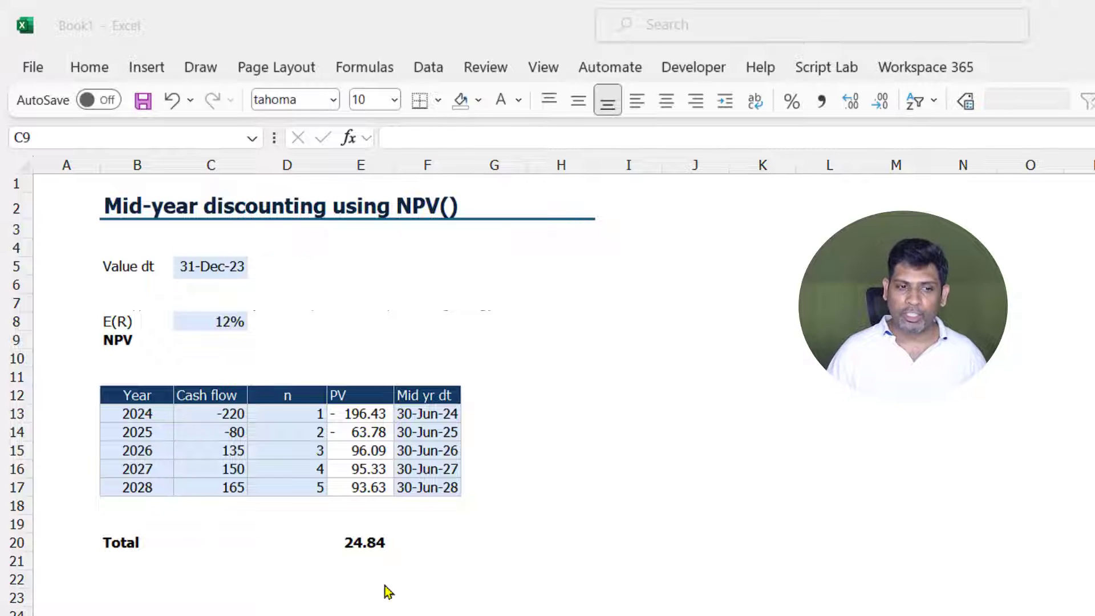
Step: Review the PV total's SUM formula and the 2027–2028 present-value discounting formulas
{"action": "left_click", "coordinate": [363, 544]}
{"action": "key", "text": "F2"}
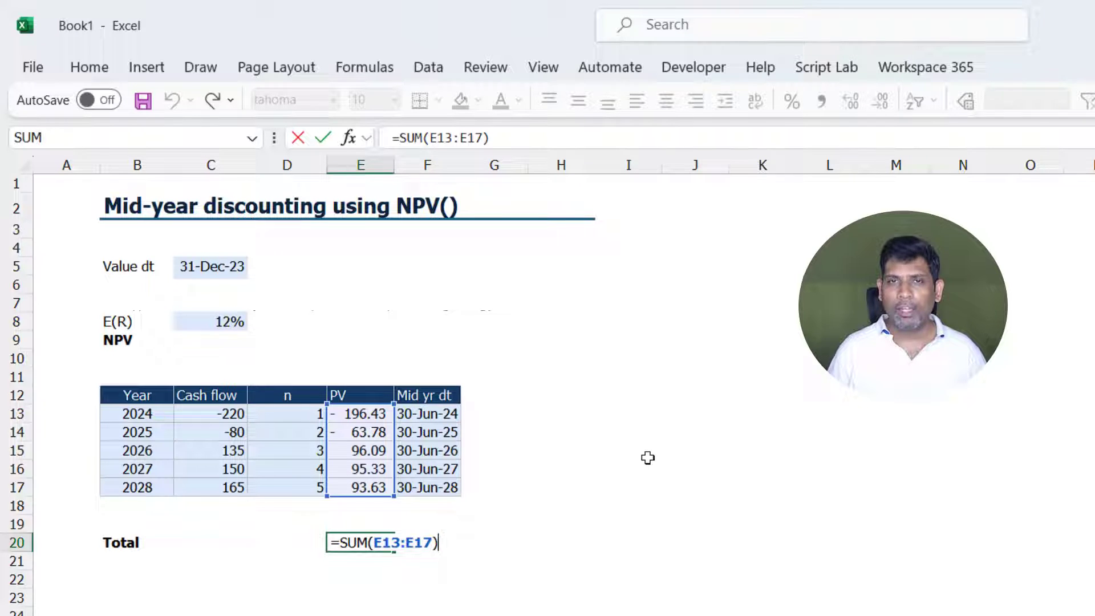
{"action": "key", "text": "ctrl+Return"}
{"action": "key", "text": "Up"}
{"action": "key", "text": "Up"}
{"action": "key", "text": "Up"}
{"action": "key", "text": "F2"}
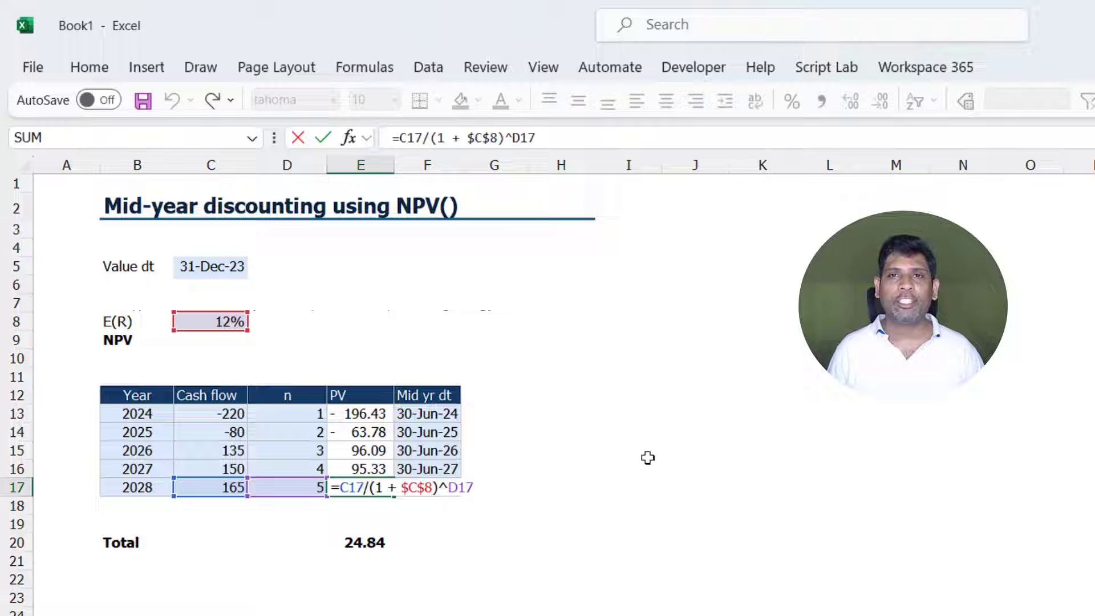
{"action": "key", "text": "ctrl+Return"}
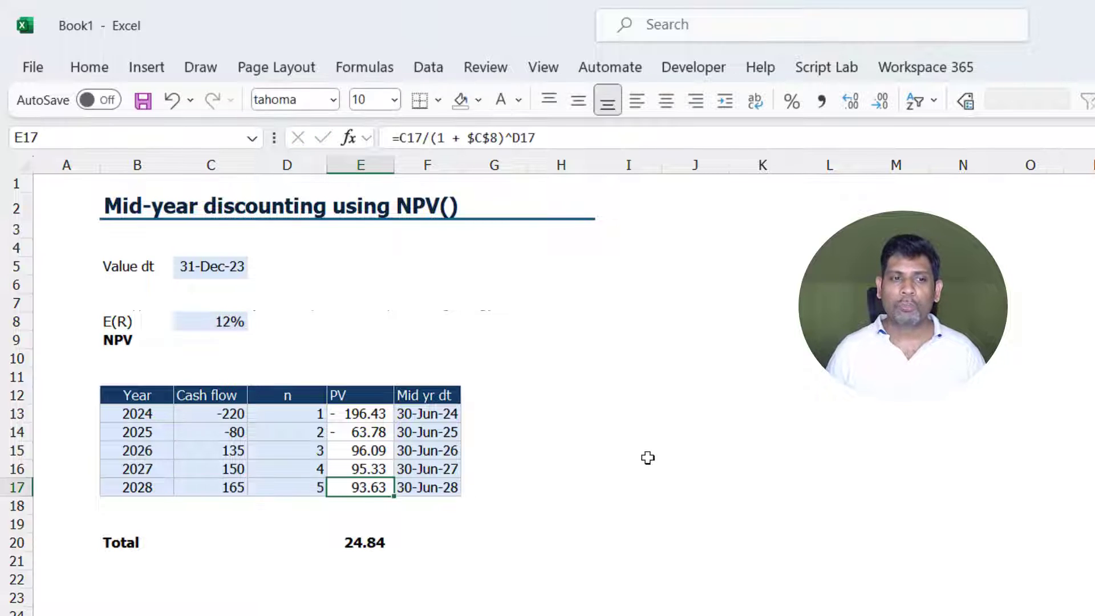
{"action": "key", "text": "Up"}
{"action": "key", "text": "F2"}
{"action": "key", "text": "Escape"}
{"action": "key", "text": "Up"}
{"action": "key", "text": "Down"}
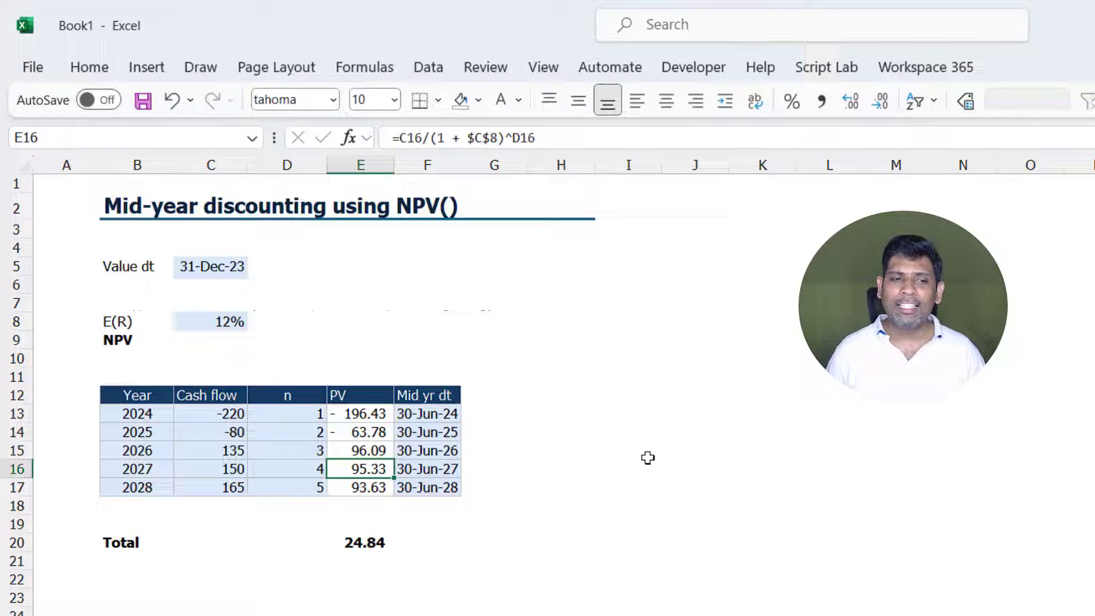
{"action": "key", "text": "Down"}
{"action": "key", "text": "Down"}
{"action": "key", "text": "Down"}
{"action": "key", "text": "Down"}
{"action": "key", "text": "F2"}
{"action": "key", "text": "Escape"}
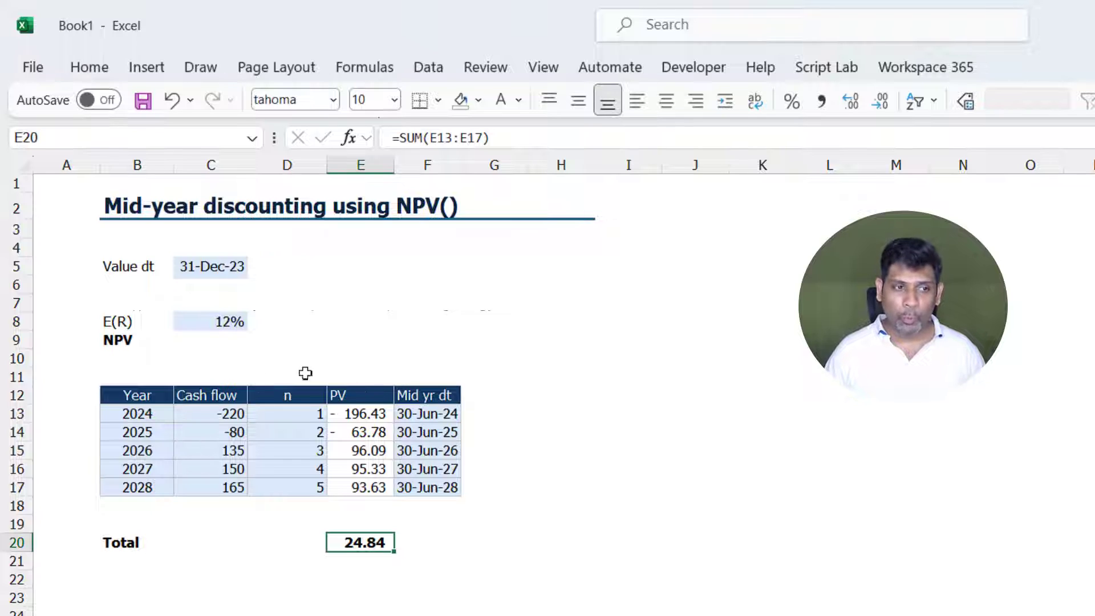
Step: Enter =NPV(C8,C13:C17) in C9, returning an NPV of 24.84
{"action": "left_click", "coordinate": [206, 340]}
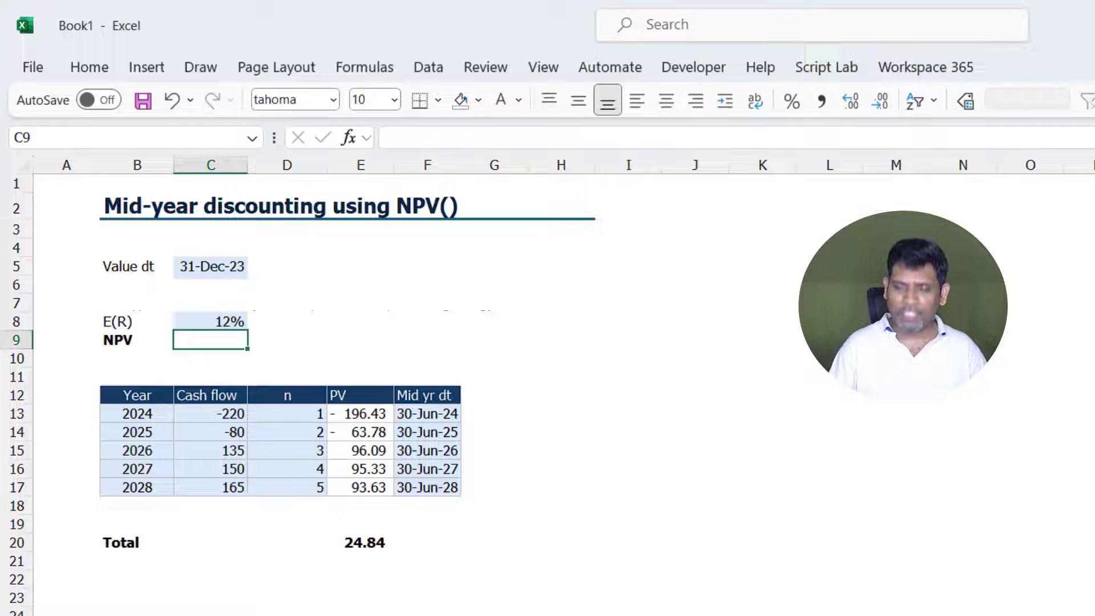
{"action": "type", "text": "=NPV("}
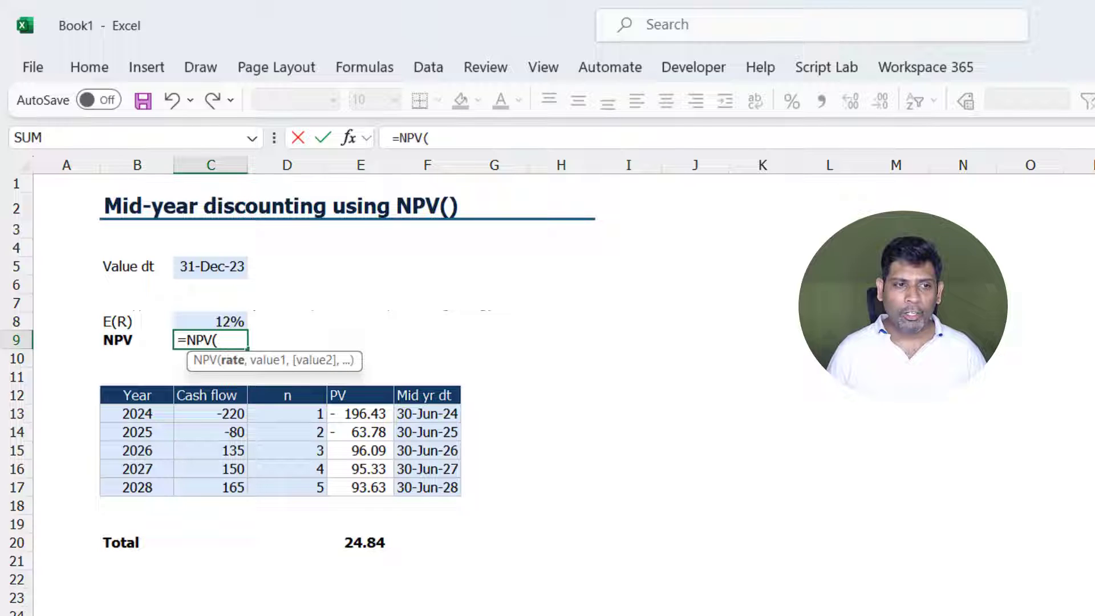
{"action": "left_click", "coordinate": [211, 321]}
{"action": "type", "text": ","}
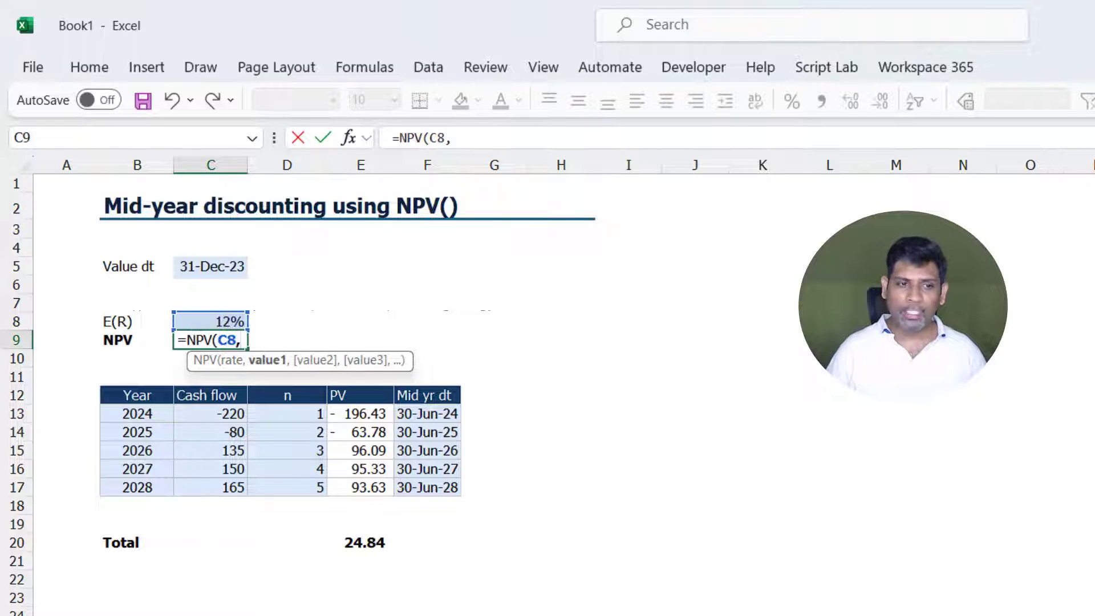
{"action": "left_click", "coordinate": [211, 395]}
{"action": "left_click_drag", "start_coordinate": [211, 414], "coordinate": [237, 490]}
{"action": "key", "text": "Return"}
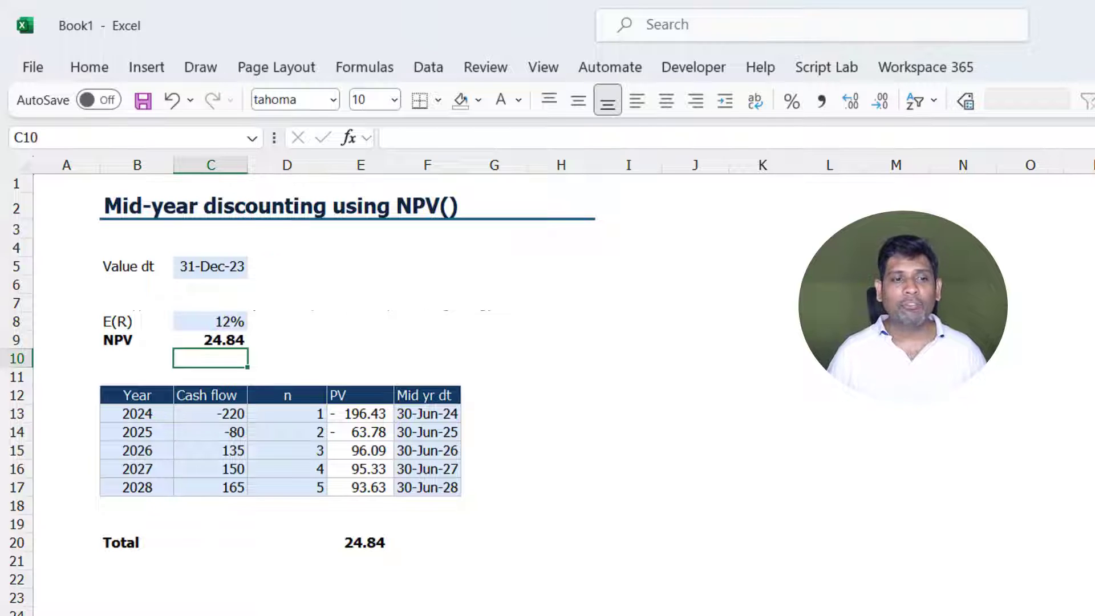
Step: Inspect the D14 period formula, the first cash flow, and the 2025 and 2027 PV formulas
{"action": "left_click", "coordinate": [265, 432]}
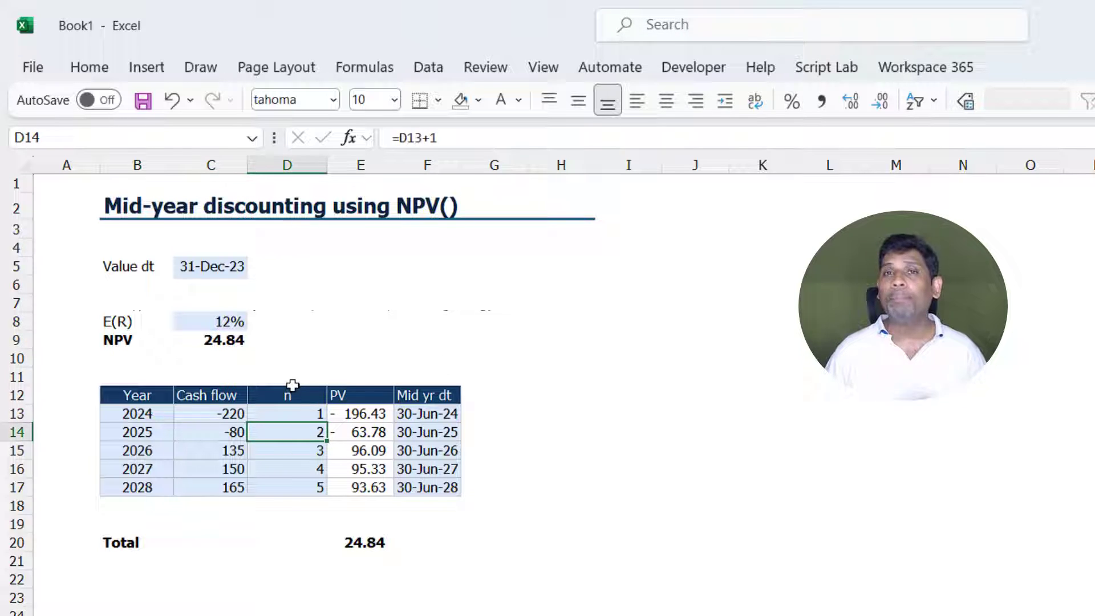
{"action": "left_click", "coordinate": [215, 414]}
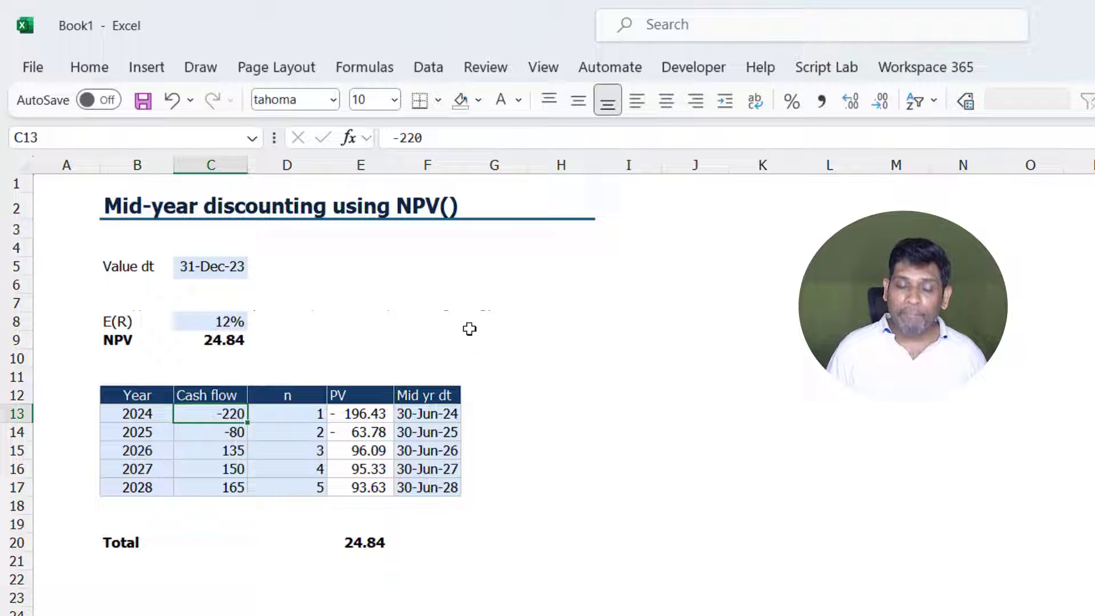
{"action": "left_click", "coordinate": [349, 434]}
{"action": "left_click", "coordinate": [345, 471]}
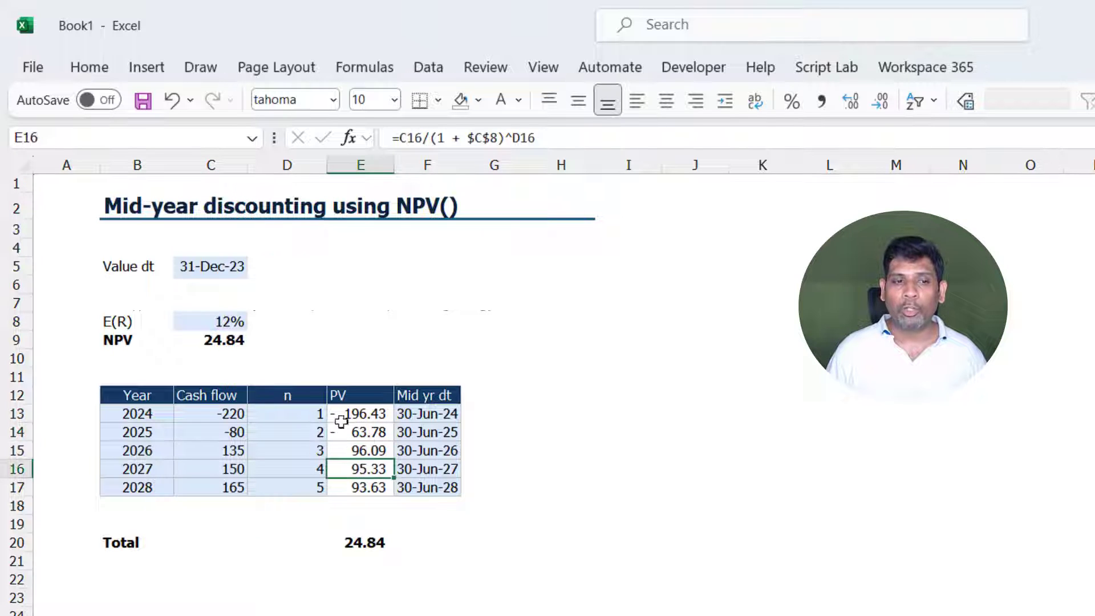
Step: Enter 0.5 in D13 so periods run 0.5–4.5 and the PV total becomes 26.29
{"action": "left_click", "coordinate": [310, 418]}
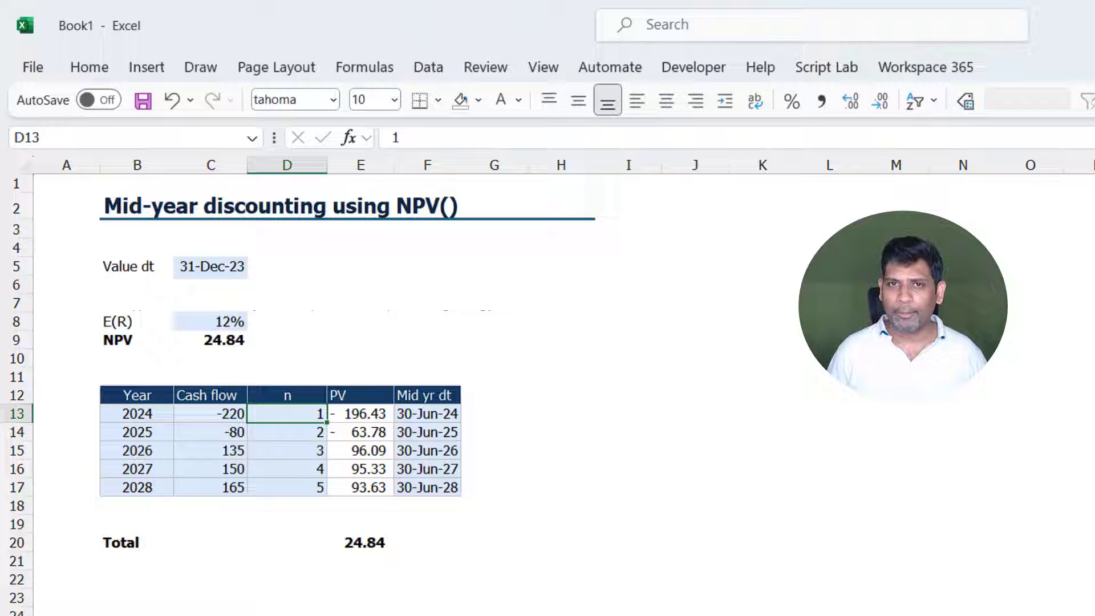
{"action": "mouse_move", "coordinate": [273, 404]}
{"action": "left_mouse_down"}
{"action": "mouse_move", "coordinate": [329, 500]}
{"action": "mouse_move", "coordinate": [329, 402]}
{"action": "mouse_move", "coordinate": [308, 404]}
{"action": "left_mouse_up"}
{"action": "type", "text": "0.5"}
{"action": "key", "text": "Return"}
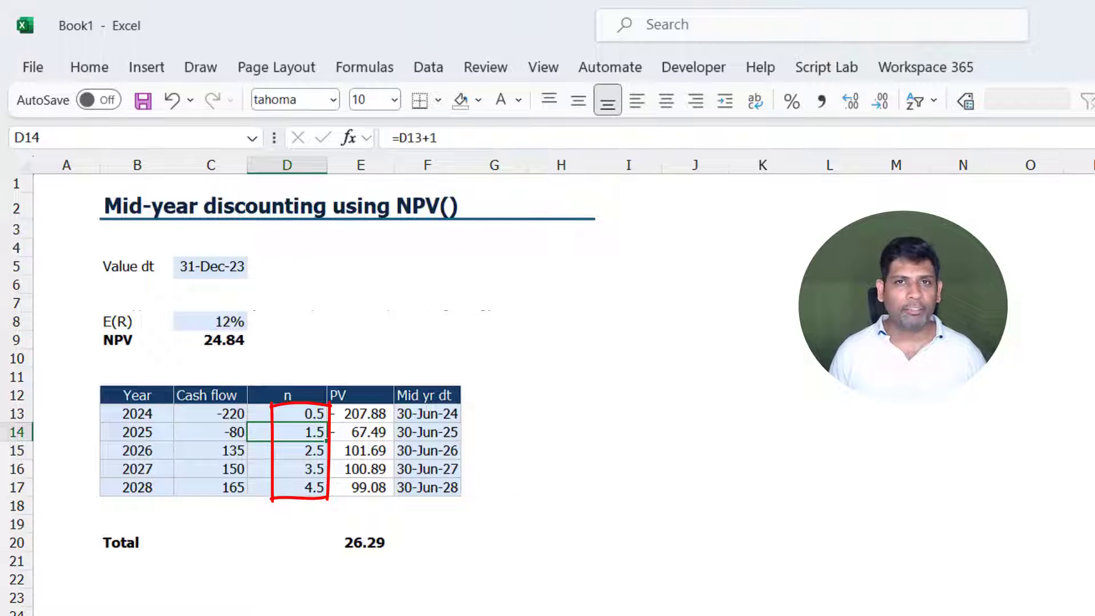
{"action": "key", "text": "Escape"}
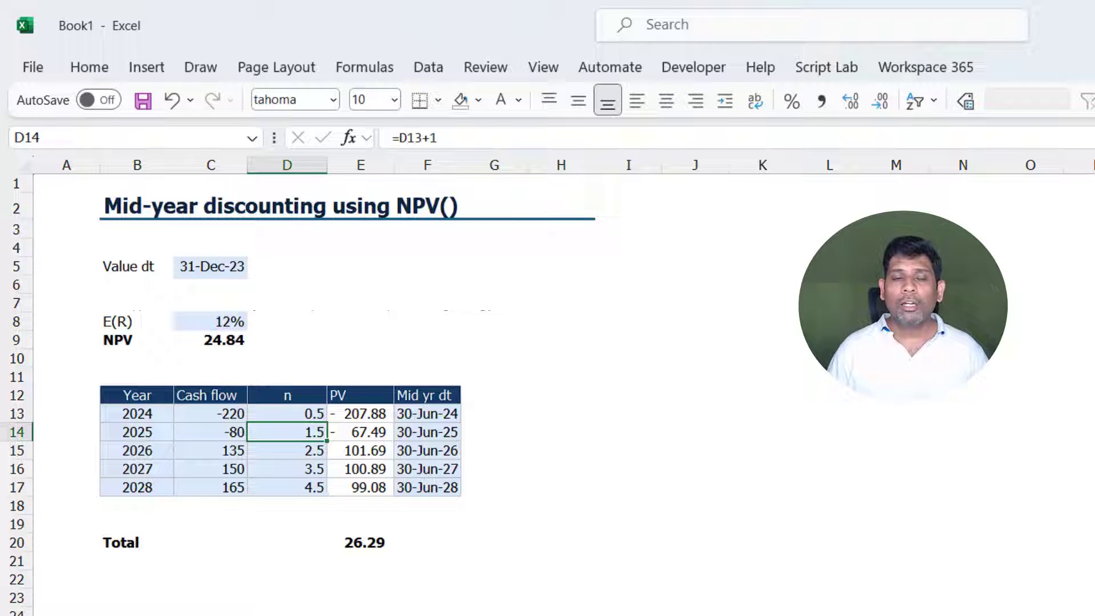
Step: Append *(1+C8)^0.5 to C9's NPV formula so it returns 26.29
{"action": "left_click", "coordinate": [213, 340]}
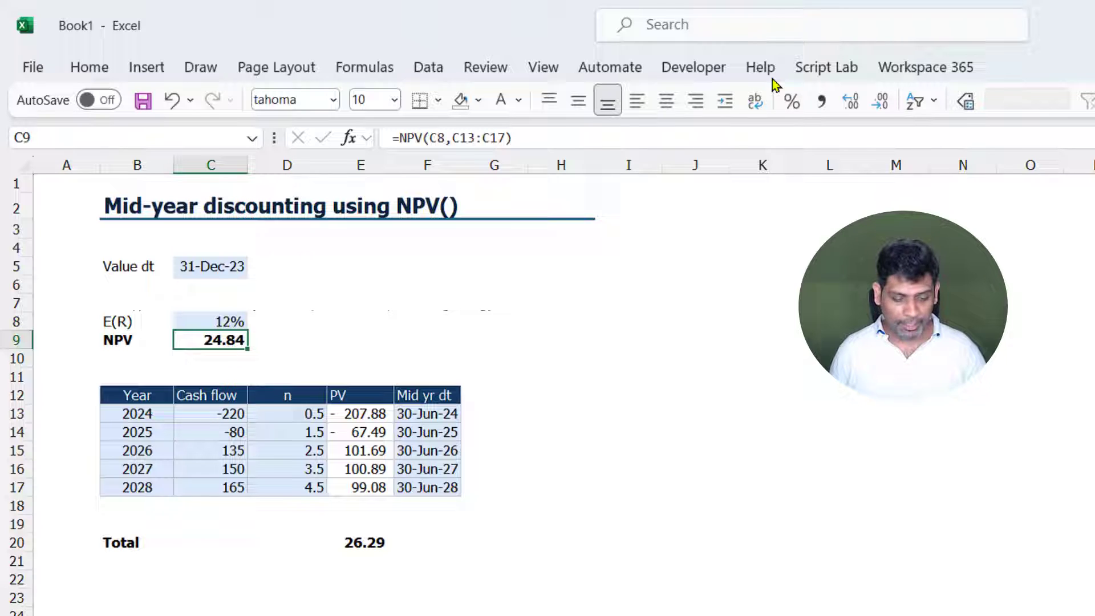
{"action": "key", "text": "F2"}
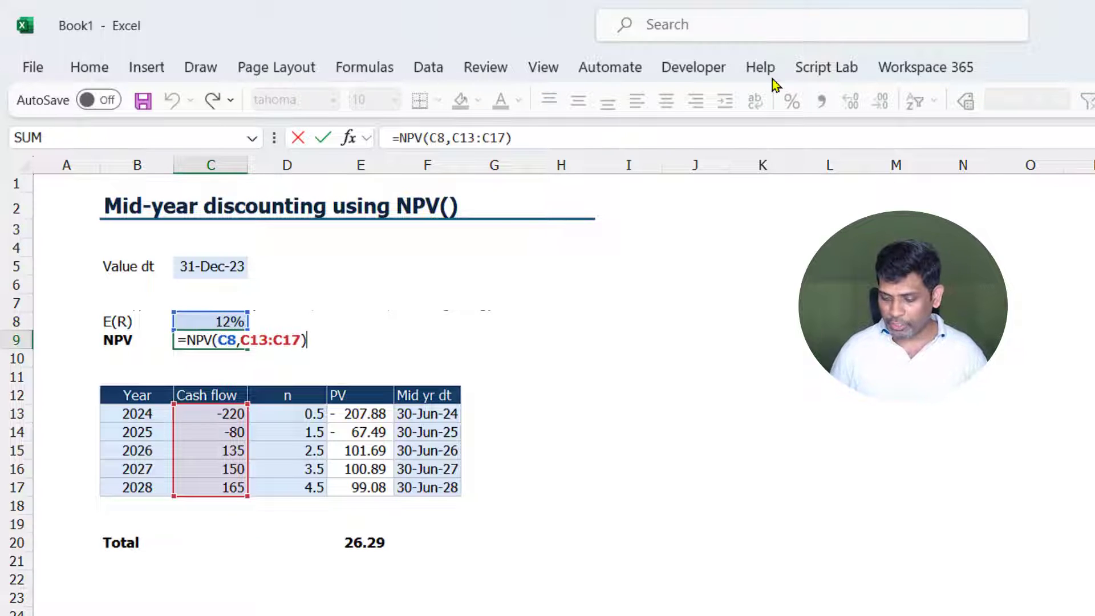
{"action": "type", "text": "*"}
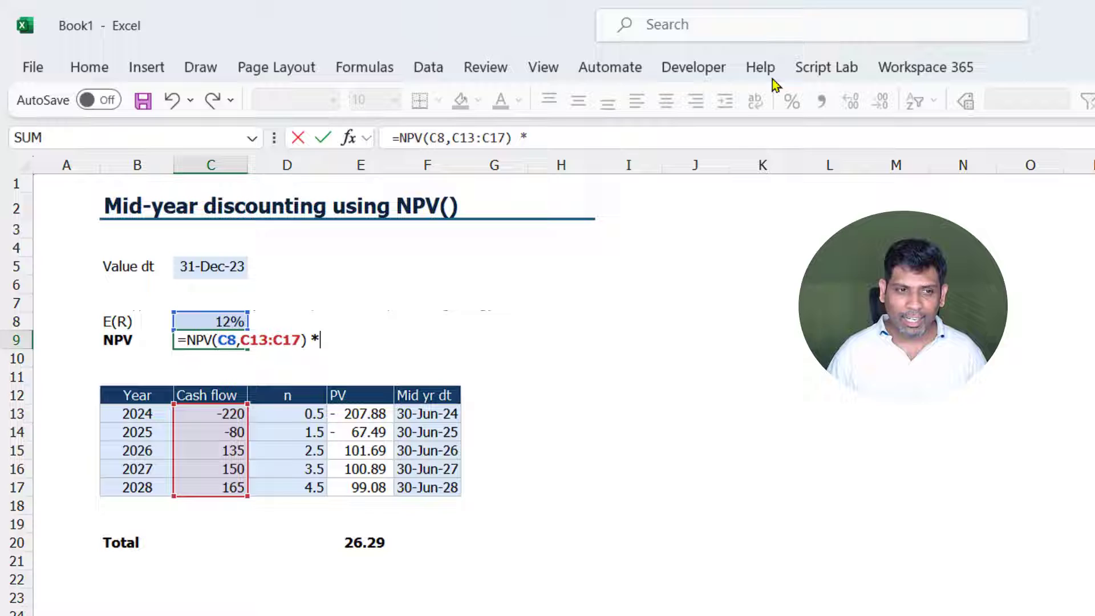
{"action": "type", "text": " ("}
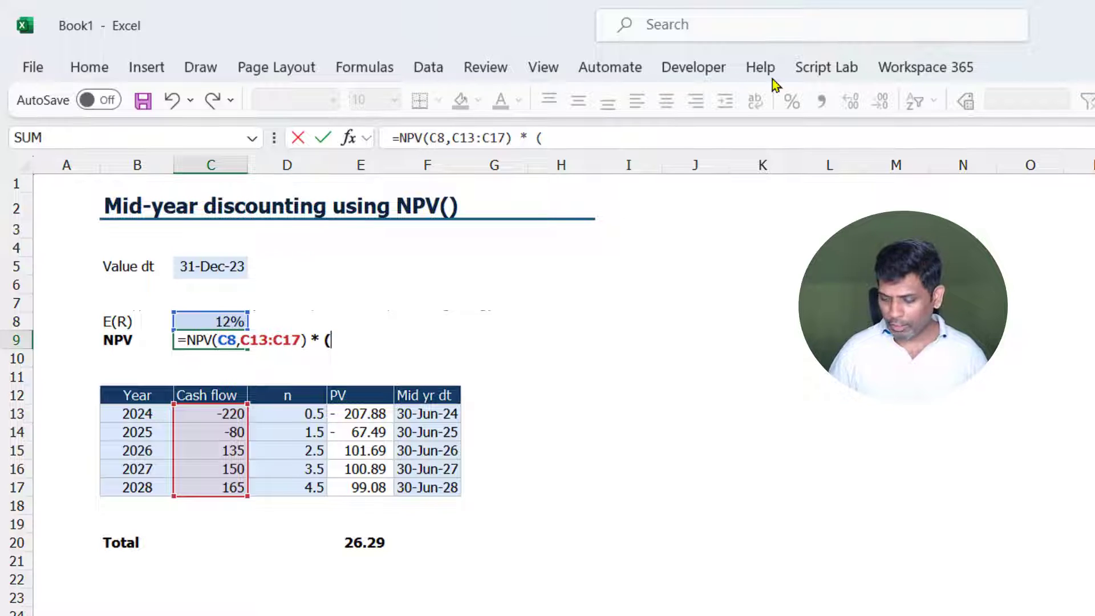
{"action": "type", "text": "1+"}
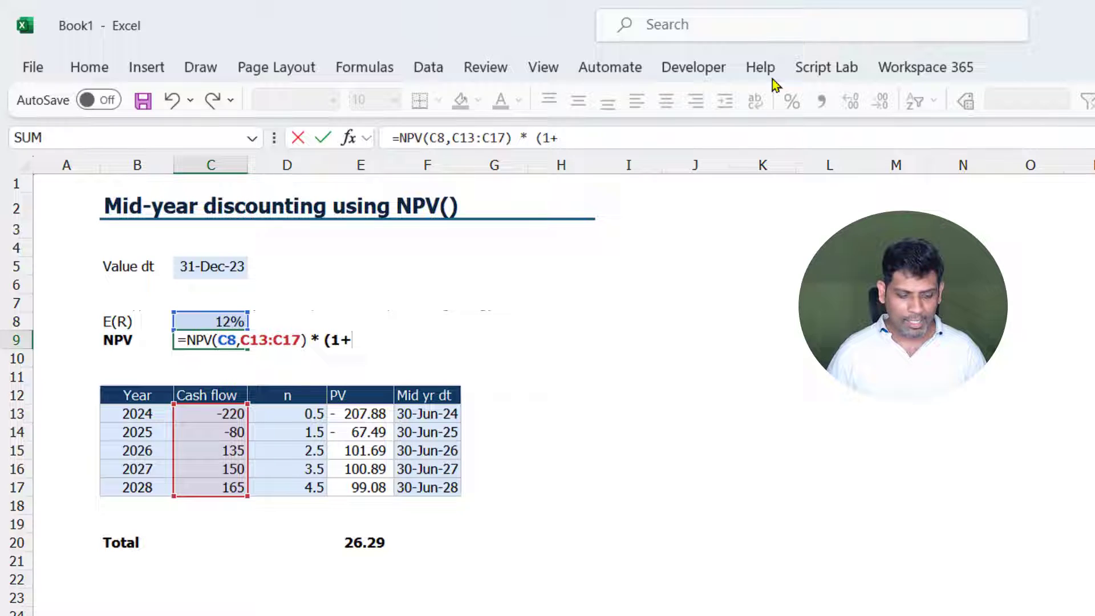
{"action": "key", "text": "Up"}
{"action": "type", "text": ")"}
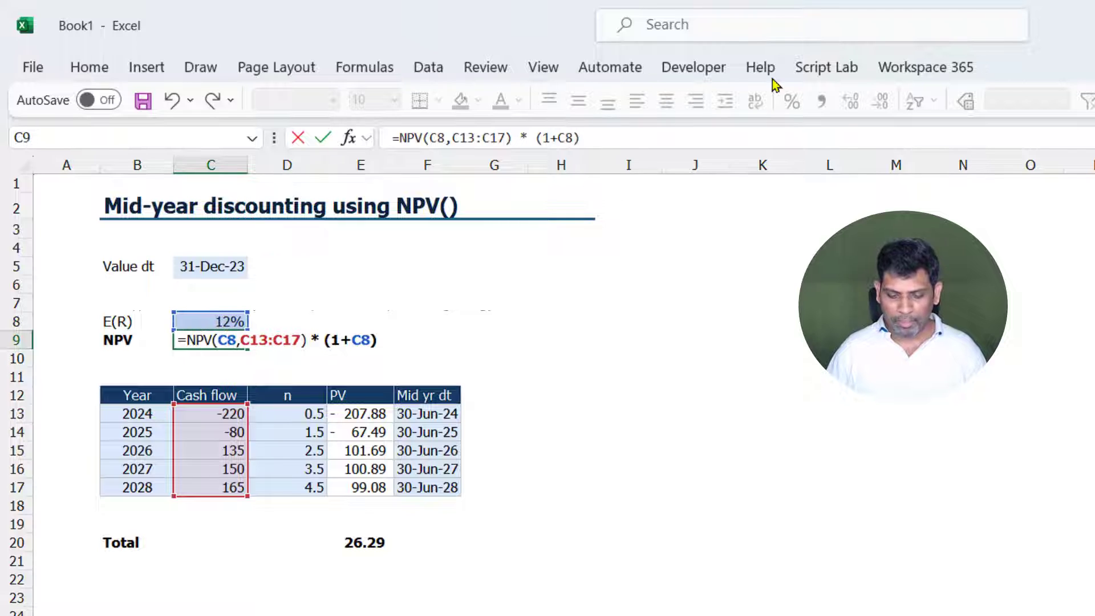
{"action": "type", "text": "^0.5"}
{"action": "key", "text": "Return"}
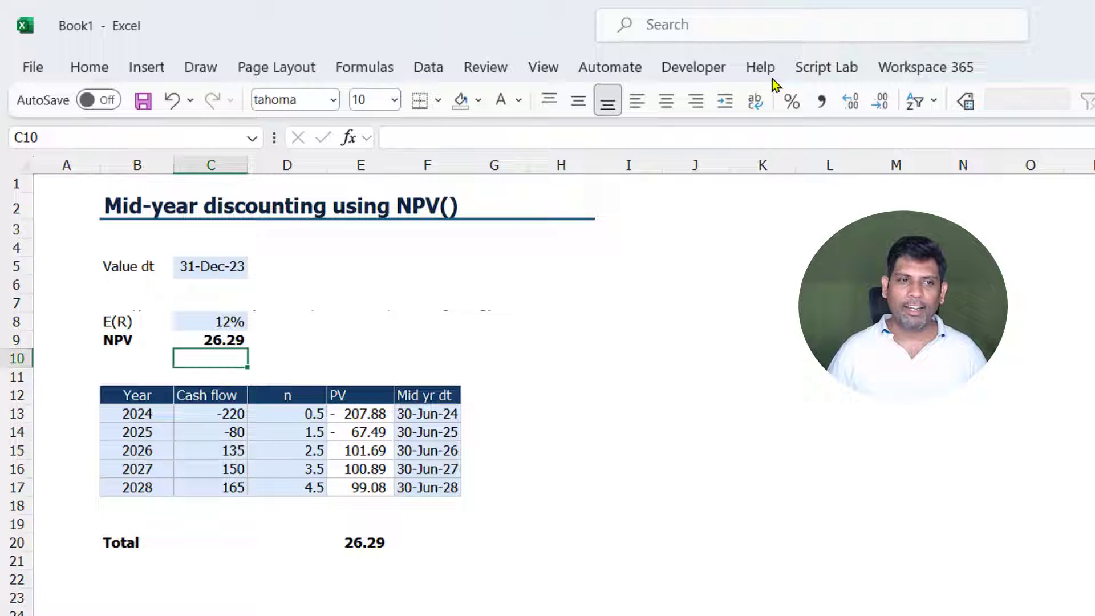
{"action": "key", "text": "Up"}
{"action": "key", "text": "F2"}
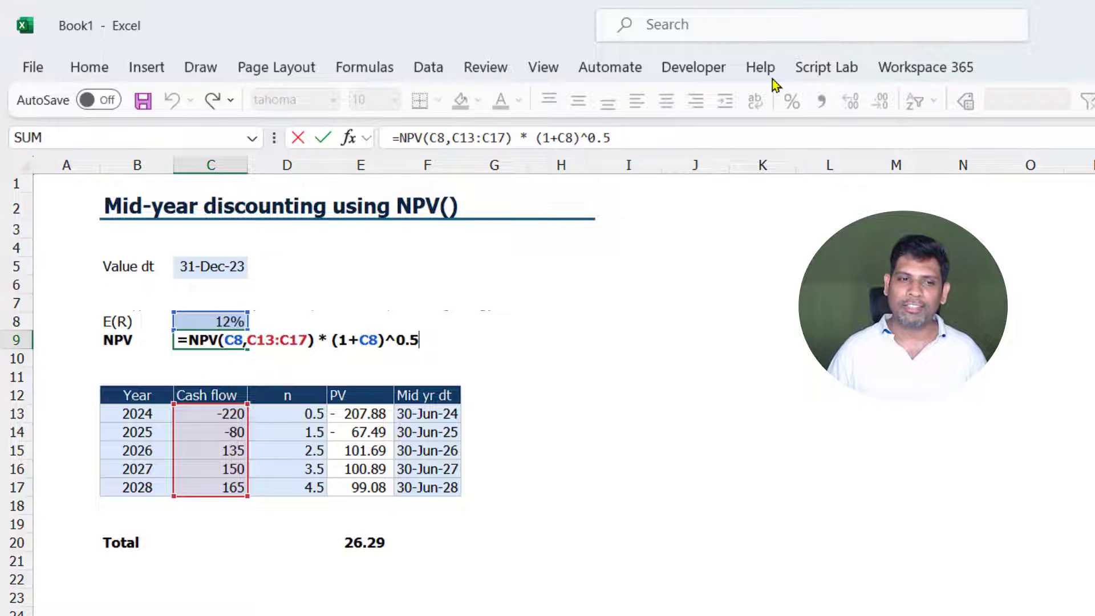
{"action": "key", "text": "Escape"}
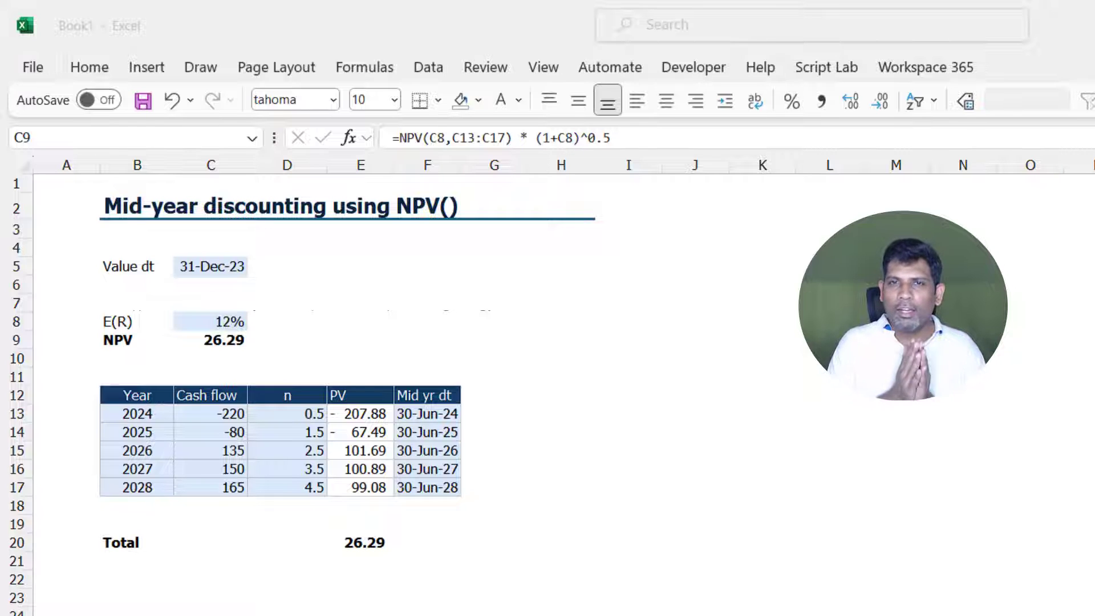
Step: Review C9's NPV formula without changes, then select C7 for the CF Type input
{"action": "left_click", "coordinate": [219, 339]}
{"action": "key", "text": "F2"}
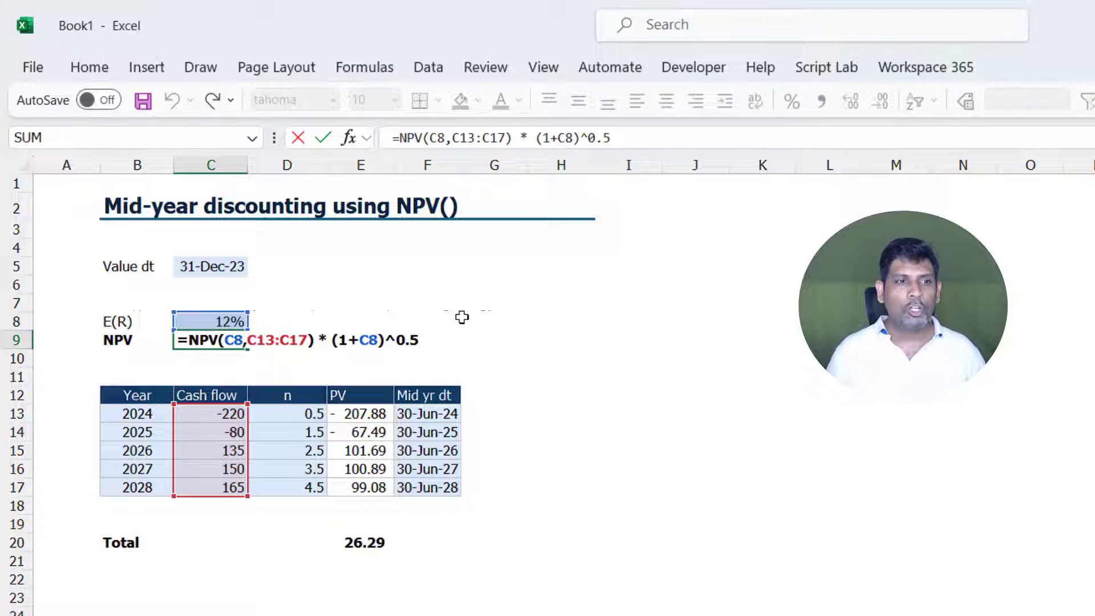
{"action": "key", "text": "ctrl+Return"}
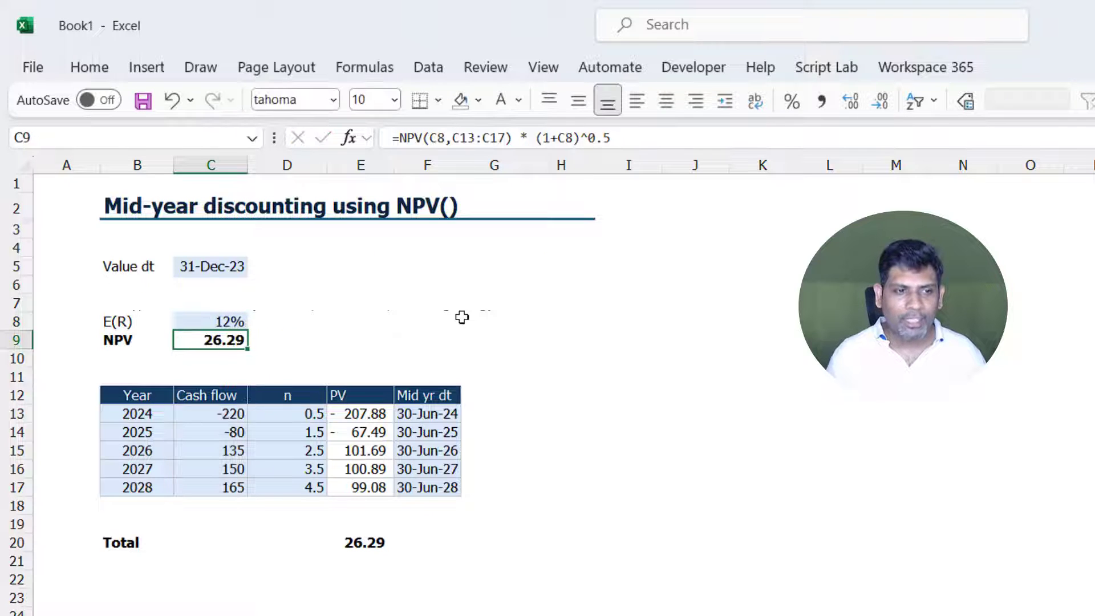
{"action": "left_click", "coordinate": [182, 308]}
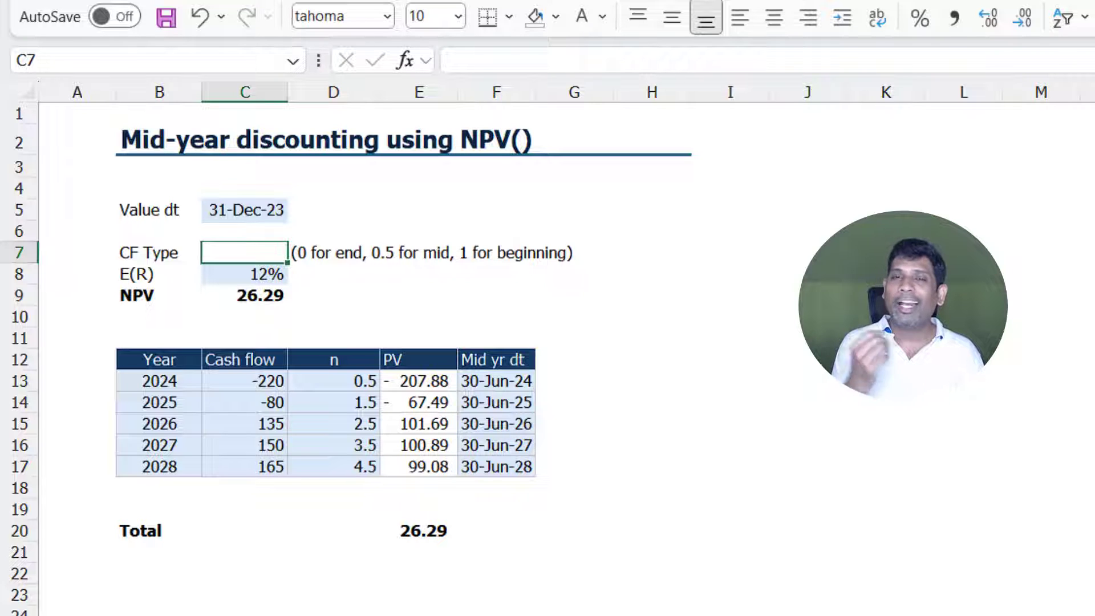
Step: Set CF Type in C7 to 0.5 and change C9's exponent from 0.5 to C7
{"action": "type", "text": "0.5"}
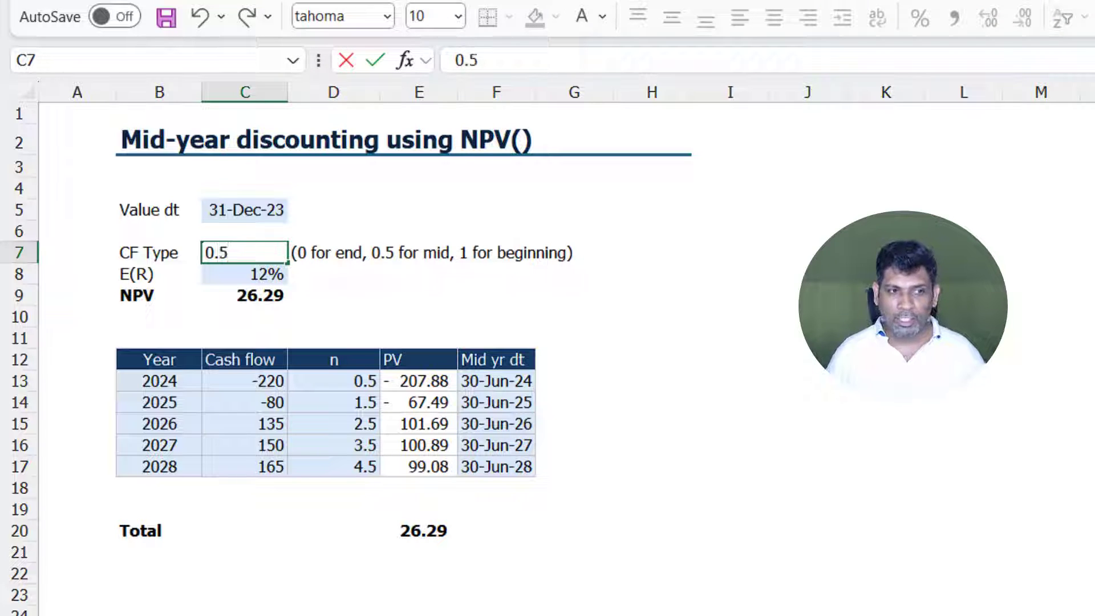
{"action": "key", "text": "Return"}
{"action": "left_click", "coordinate": [244, 296]}
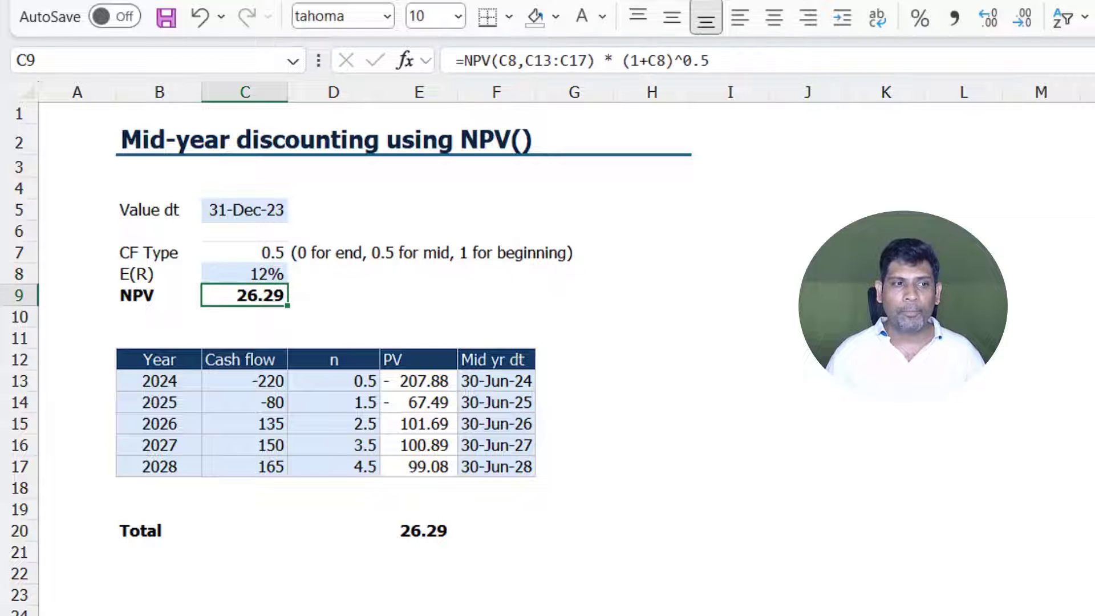
{"action": "key", "text": "F2"}
{"action": "key", "text": "BackSpace"}
{"action": "key", "text": "BackSpace"}
{"action": "key", "text": "BackSpace"}
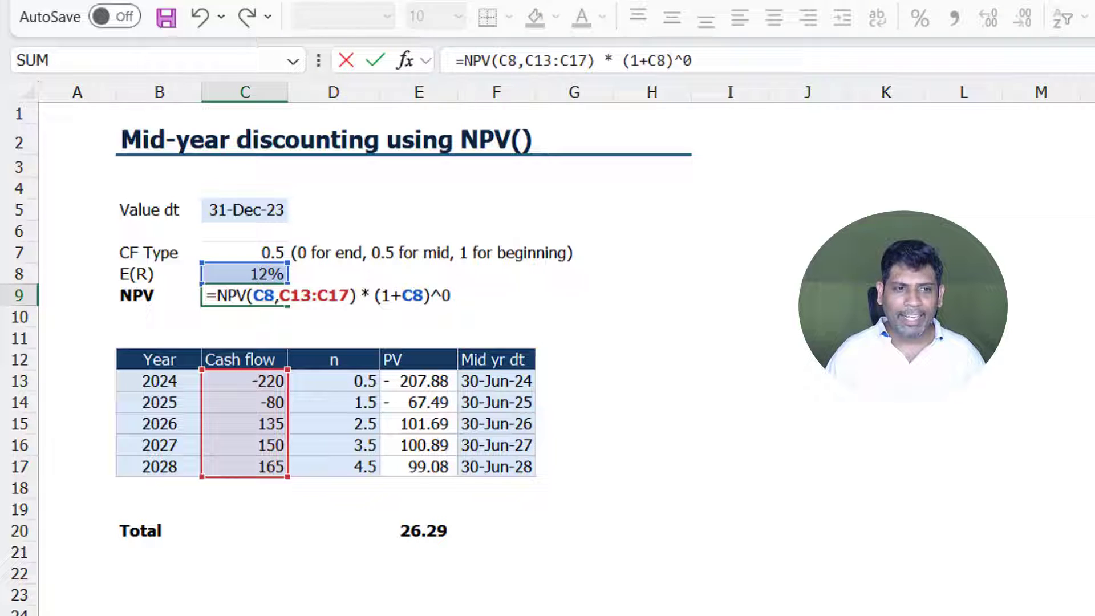
{"action": "key", "text": "Up"}
{"action": "key", "text": "Up"}
{"action": "key", "text": "Return"}
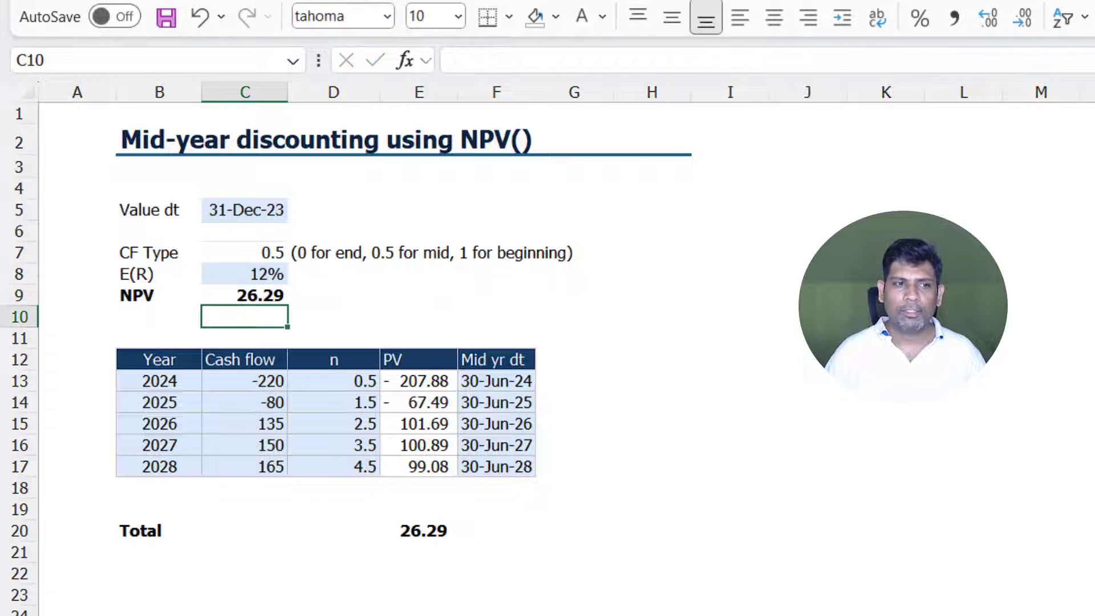
{"action": "left_click", "coordinate": [244, 295]}
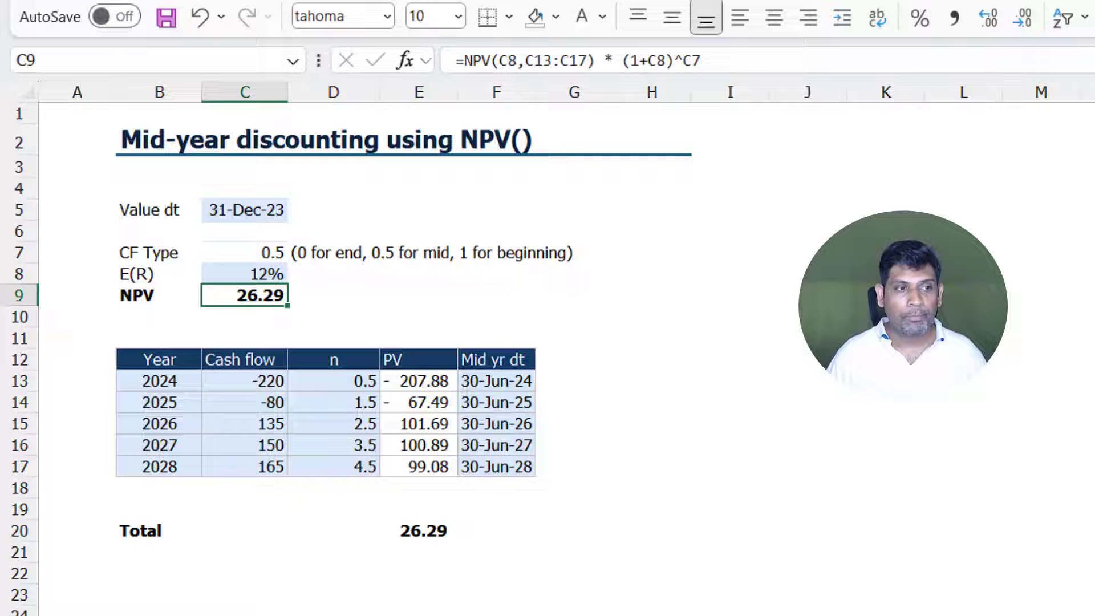
Step: Test CF Type 1 in C7 (NPV 27.82), then set it to 0 (NPV 24.84)
{"action": "key", "text": "Up"}
{"action": "key", "text": "Up"}
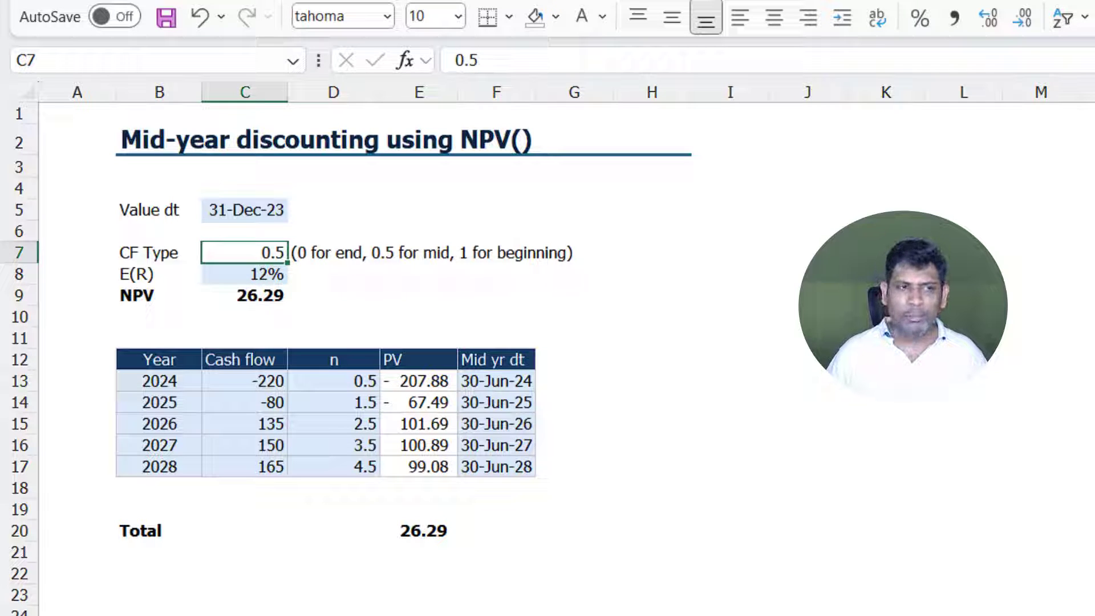
{"action": "type", "text": "1"}
{"action": "key", "text": "Return"}
{"action": "key", "text": "Return"}
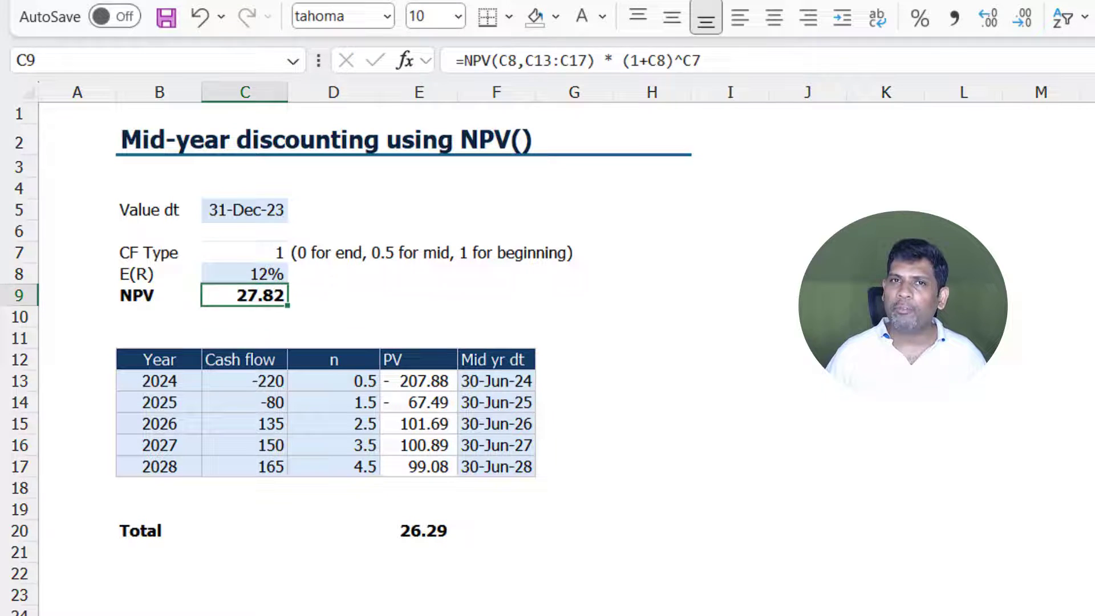
{"action": "key", "text": "Down"}
{"action": "key", "text": "Up"}
{"action": "key", "text": "Up"}
{"action": "key", "text": "Up"}
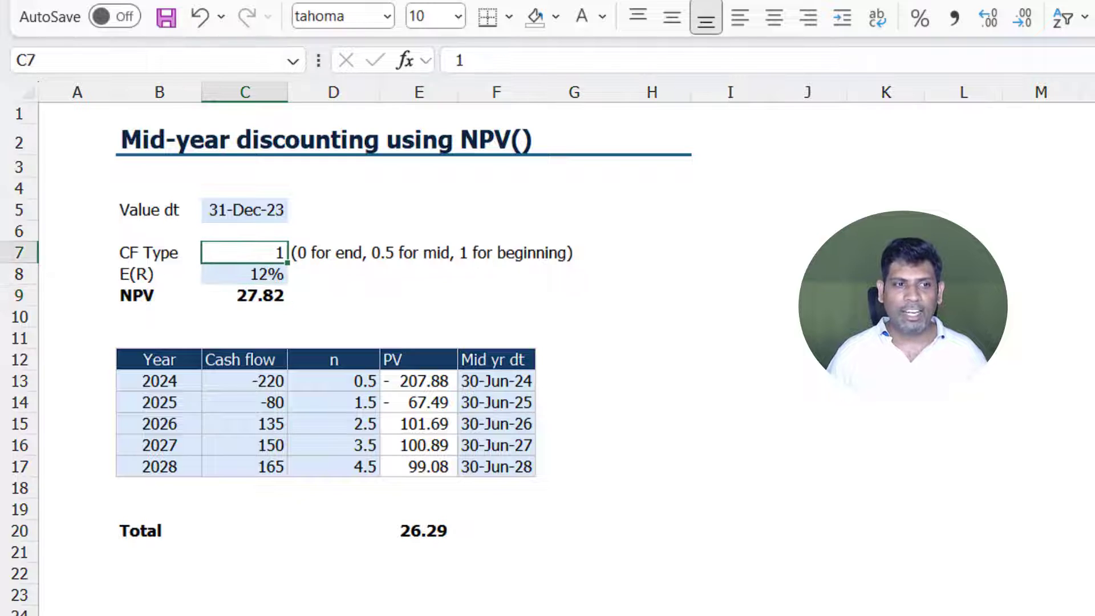
{"action": "type", "text": "0"}
{"action": "key", "text": "Return"}
{"action": "key", "text": "Up"}
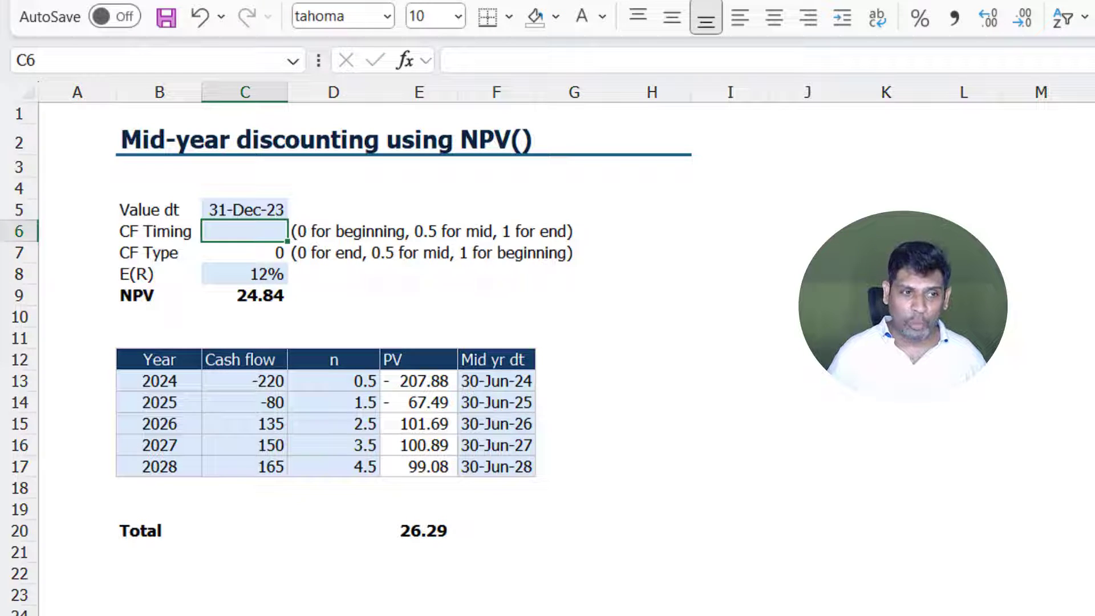
Step: Enter 1 as the CF Timing value in C6
{"action": "type", "text": "1"}
{"action": "key", "text": "Return"}
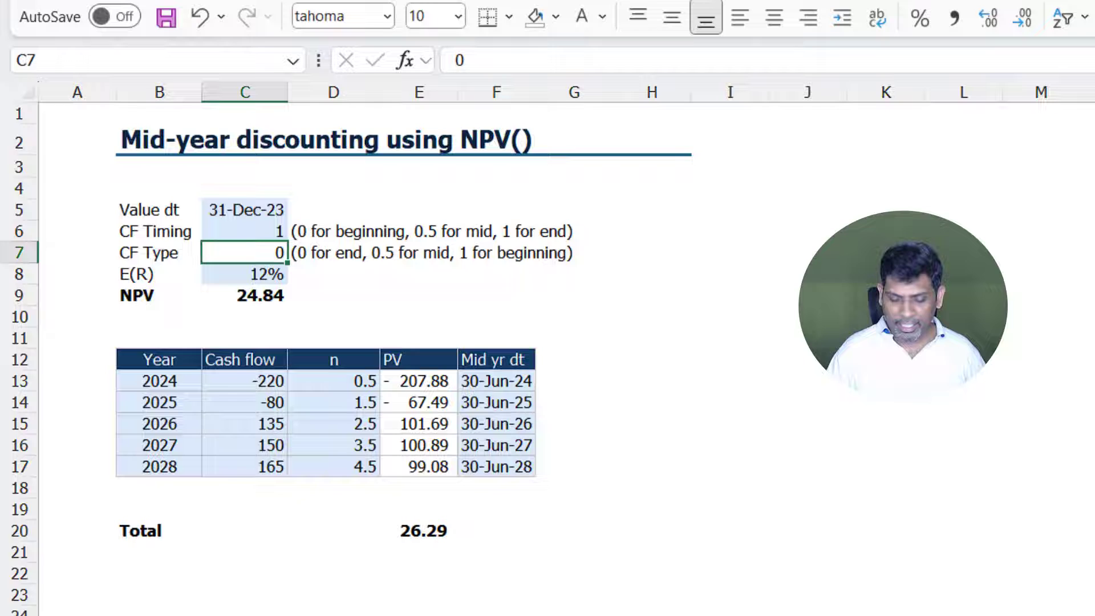
Step: Make CF Type in C7 the formula =1-C6
{"action": "type", "text": "="}
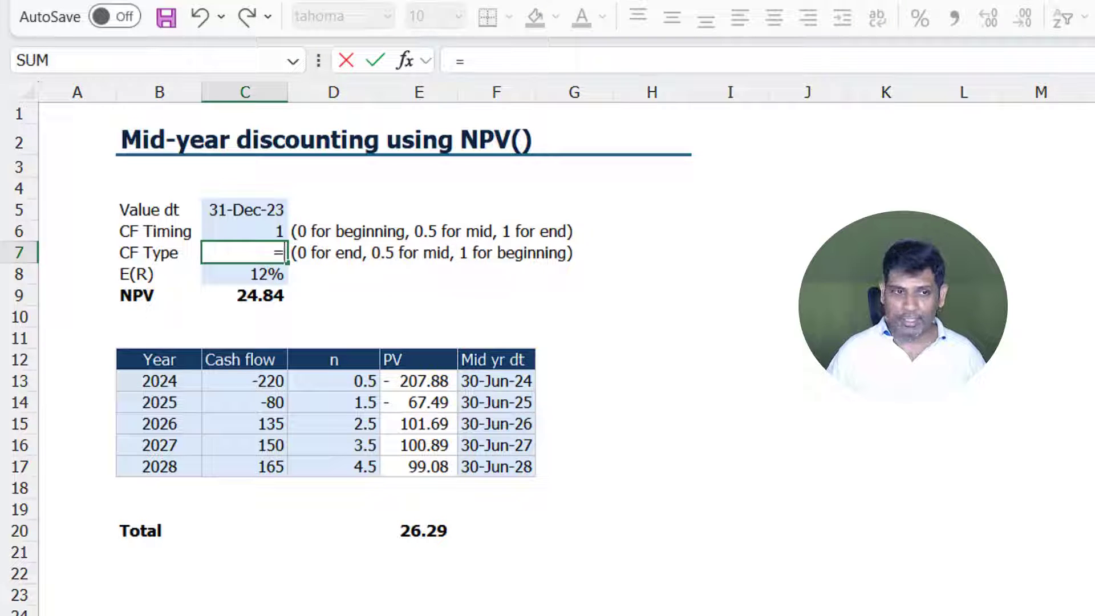
{"action": "type", "text": "1 -"}
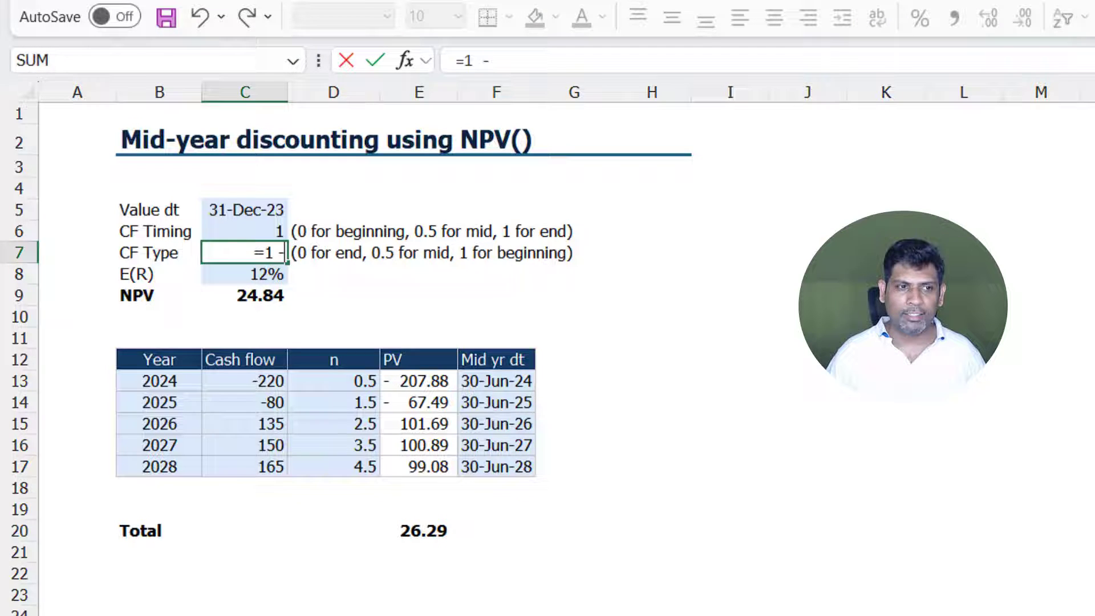
{"action": "key", "text": "Up"}
{"action": "key", "text": "Return"}
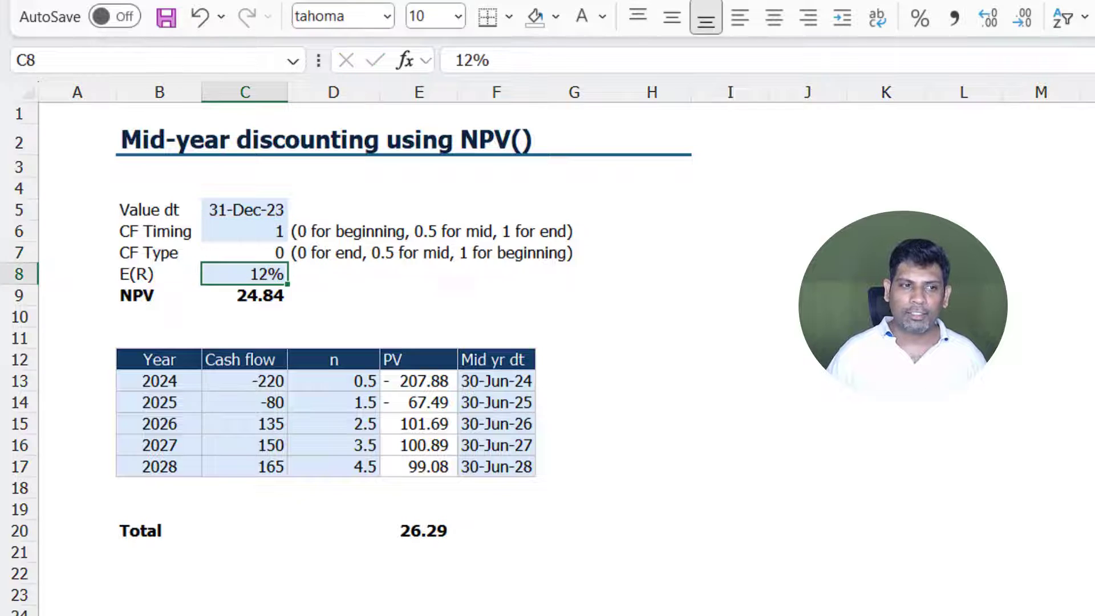
{"action": "key", "text": "Up"}
Step: Set CF Timing in C6 to 0 and review the NPV formula's references in C9
{"action": "left_click", "coordinate": [246, 231]}
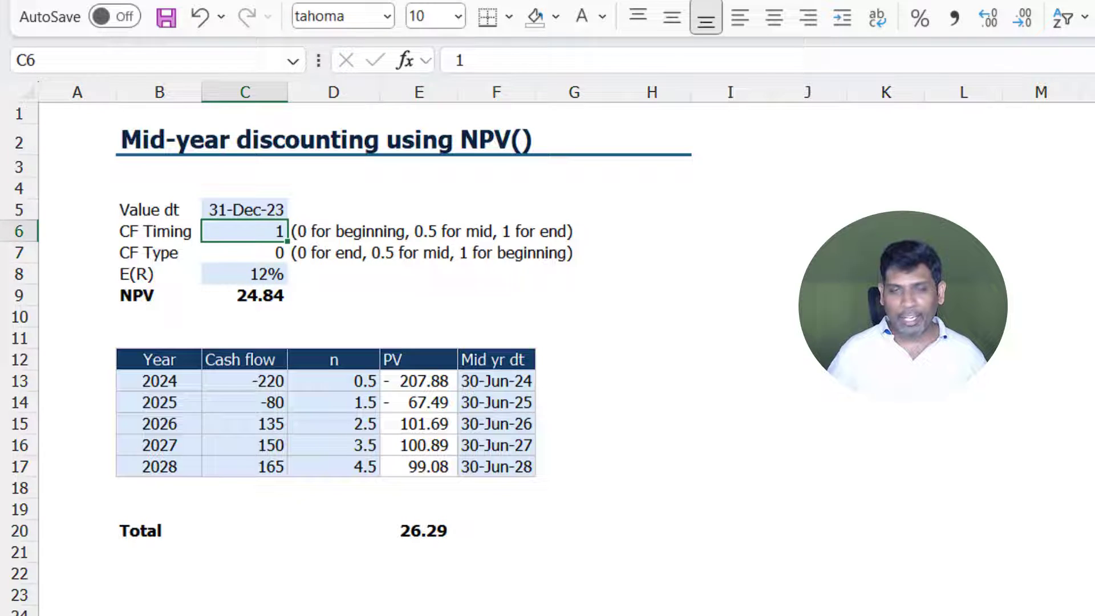
{"action": "type", "text": "0"}
{"action": "key", "text": "Return"}
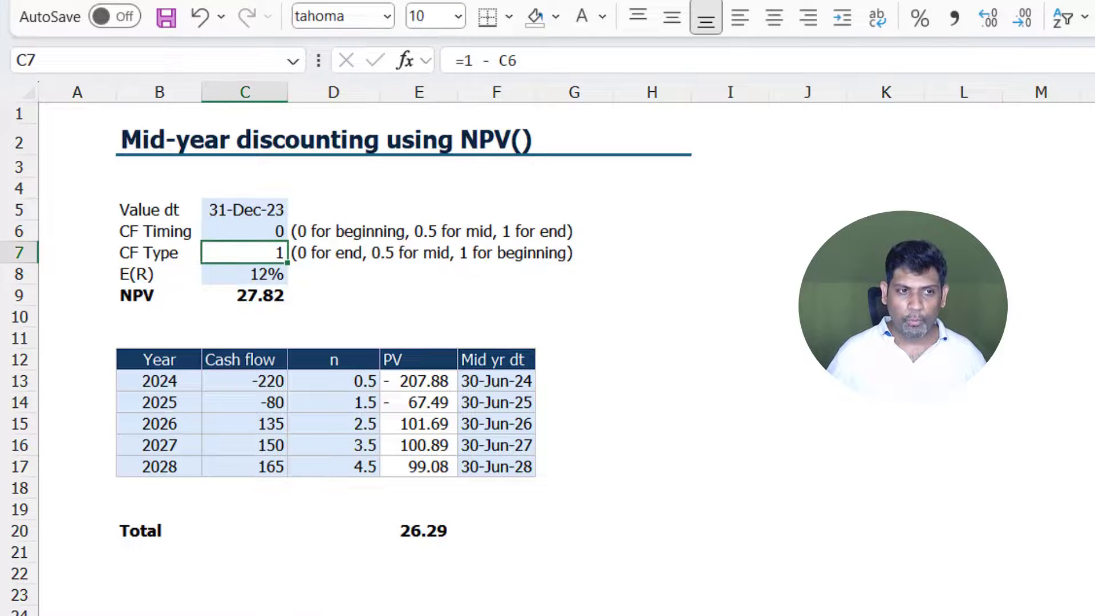
{"action": "key", "text": "Down"}
{"action": "key", "text": "Down"}
{"action": "key", "text": "Down"}
{"action": "key", "text": "Up"}
{"action": "key", "text": "Up"}
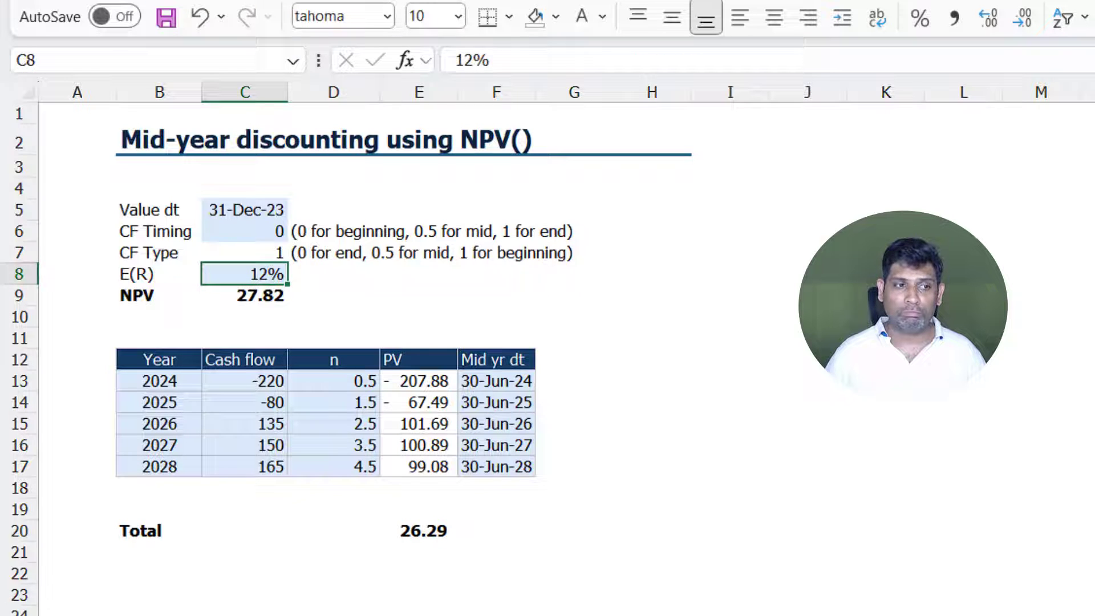
{"action": "key", "text": "Up"}
{"action": "key", "text": "Down"}
{"action": "key", "text": "Down"}
{"action": "key", "text": "F2"}
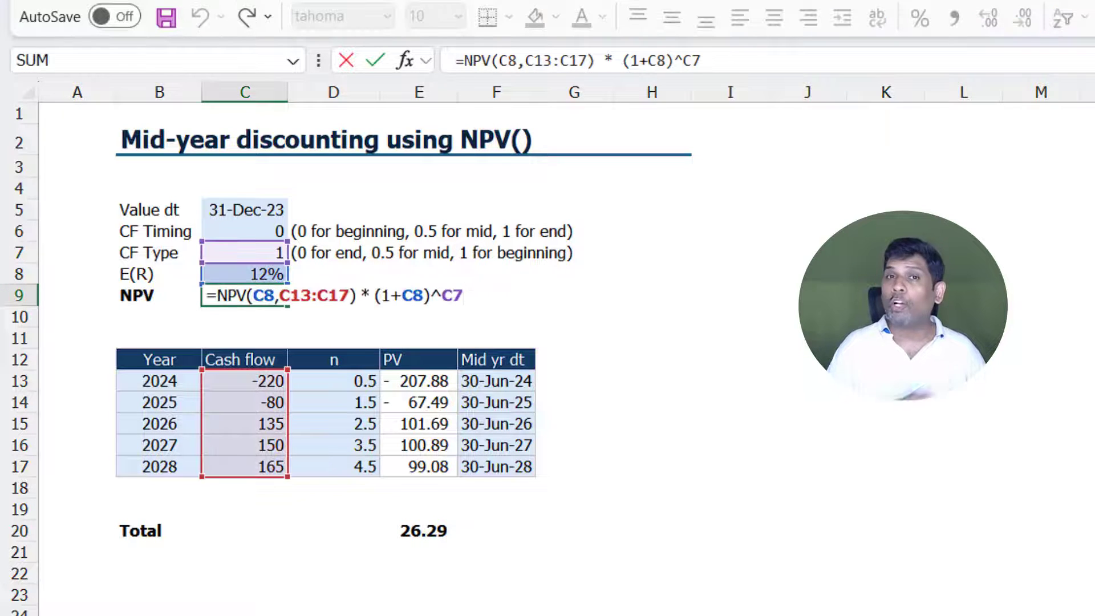
{"action": "key", "text": "Escape"}
Step: Try CF Timing 0.5, then 1, and reopen the NPV formula in C9
{"action": "key", "text": "Up"}
{"action": "key", "text": "Up"}
{"action": "key", "text": "Up"}
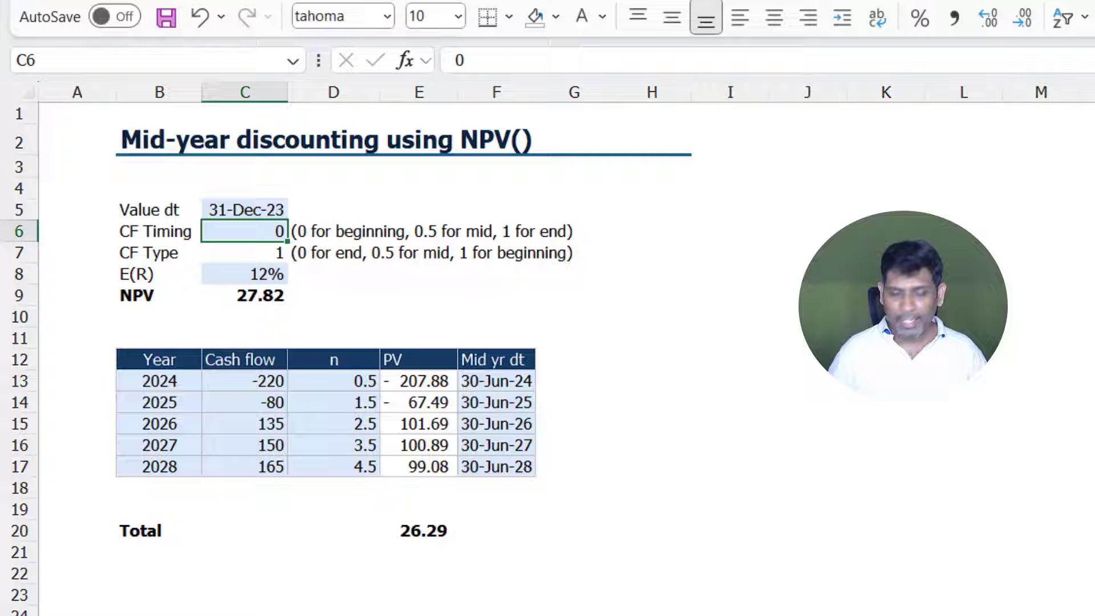
{"action": "type", "text": "0.5"}
{"action": "key", "text": "Return"}
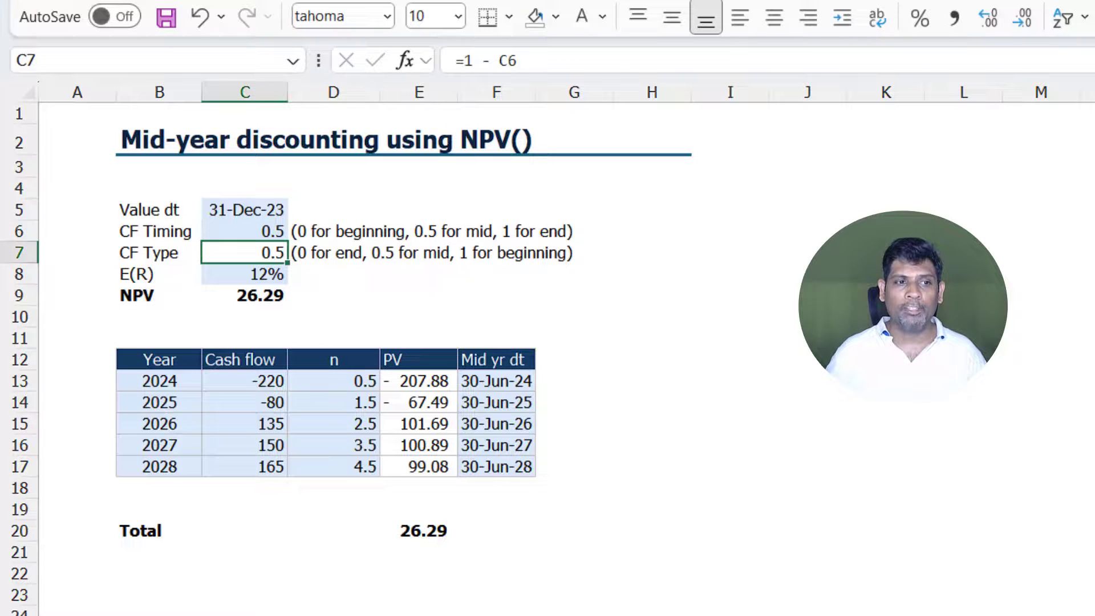
{"action": "key", "text": "Up"}
{"action": "type", "text": "1"}
{"action": "key", "text": "Return"}
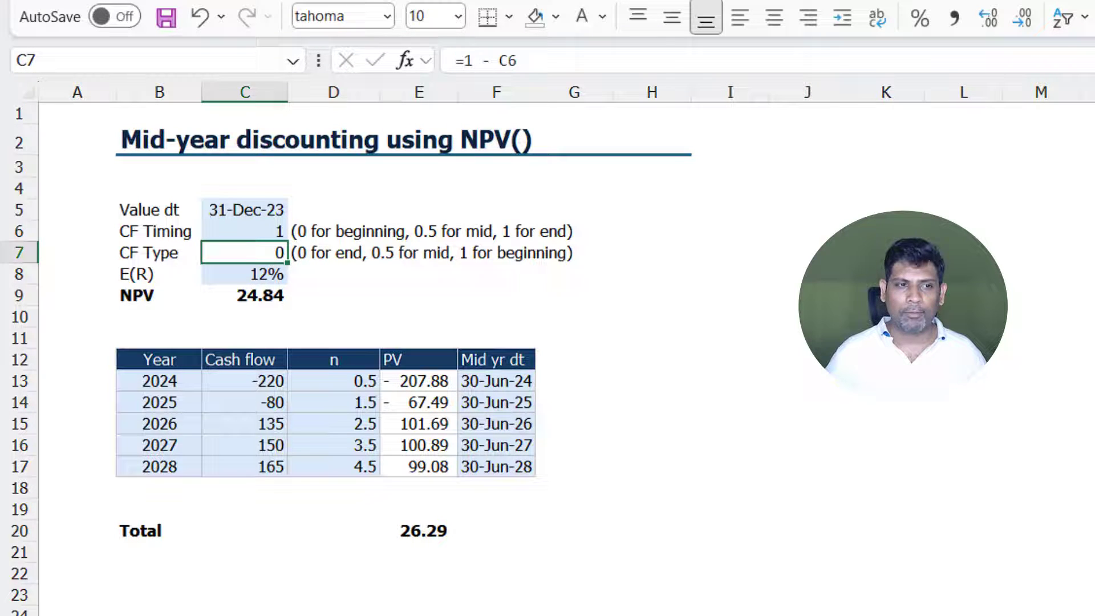
{"action": "key", "text": "Down"}
{"action": "key", "text": "Down"}
{"action": "key", "text": "F2"}
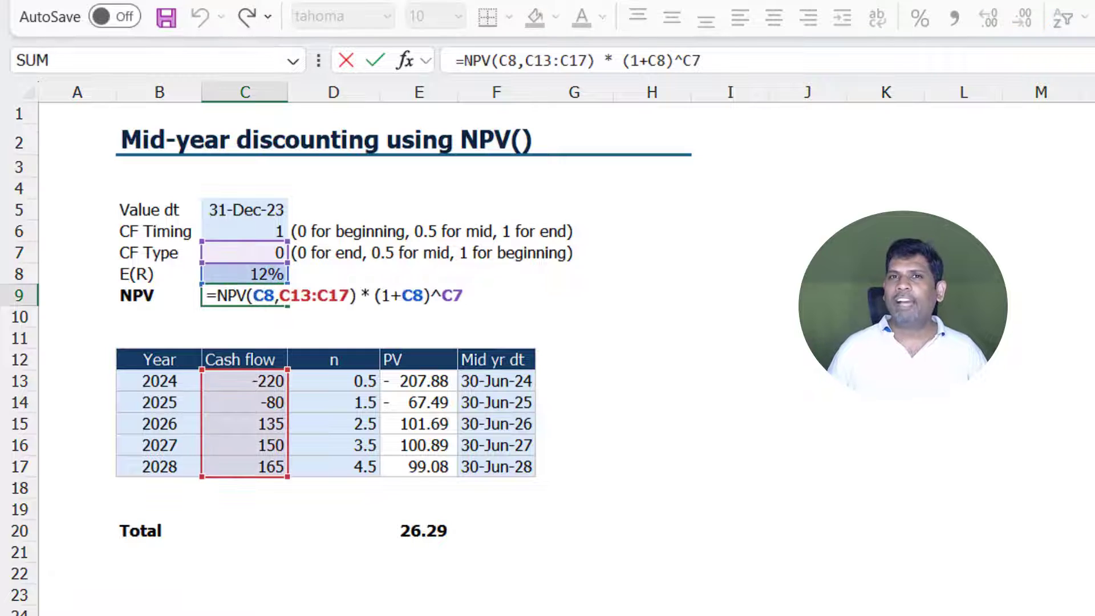
Step: Review the mid-year DATE formulas in F13:F17, then select the CF Timing cell C6
{"action": "key", "text": "Escape"}
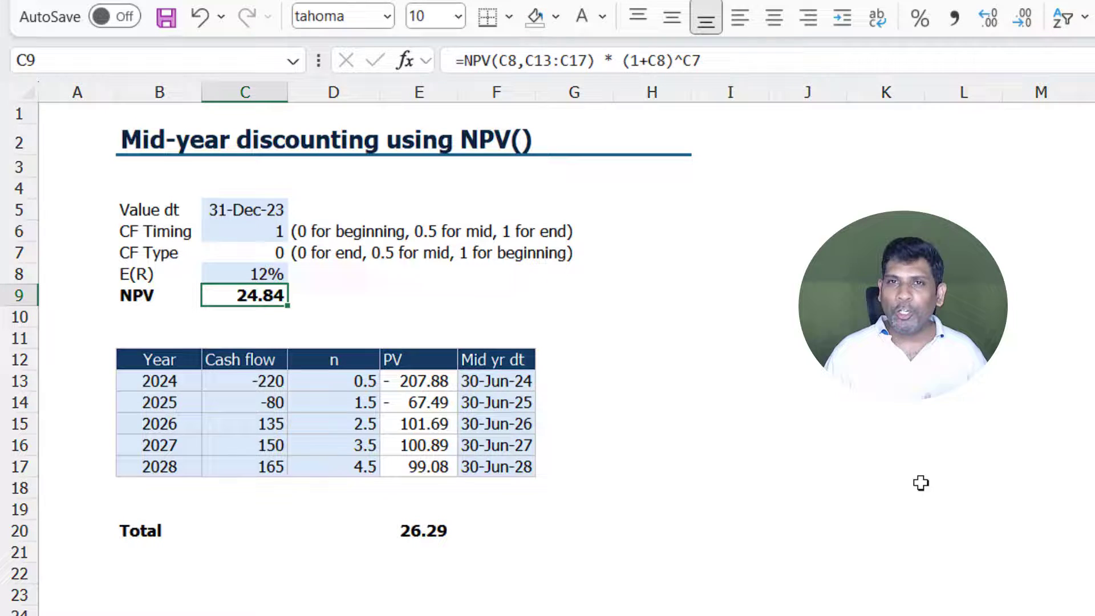
{"action": "left_click", "coordinate": [507, 381]}
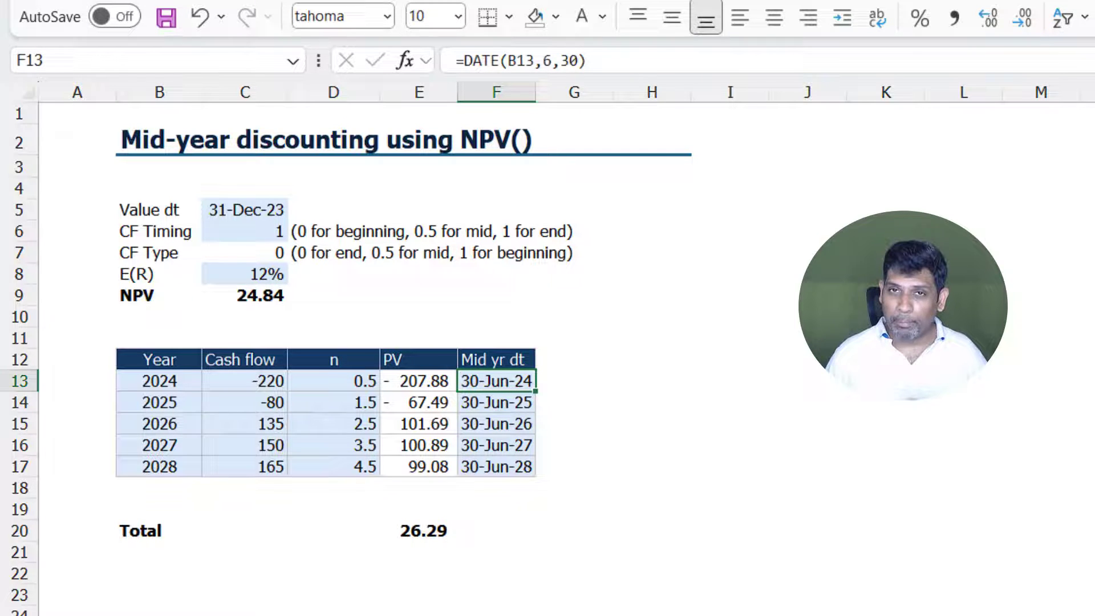
{"action": "key", "text": "Down"}
{"action": "key", "text": "Down"}
{"action": "key", "text": "Down"}
{"action": "key", "text": "Down"}
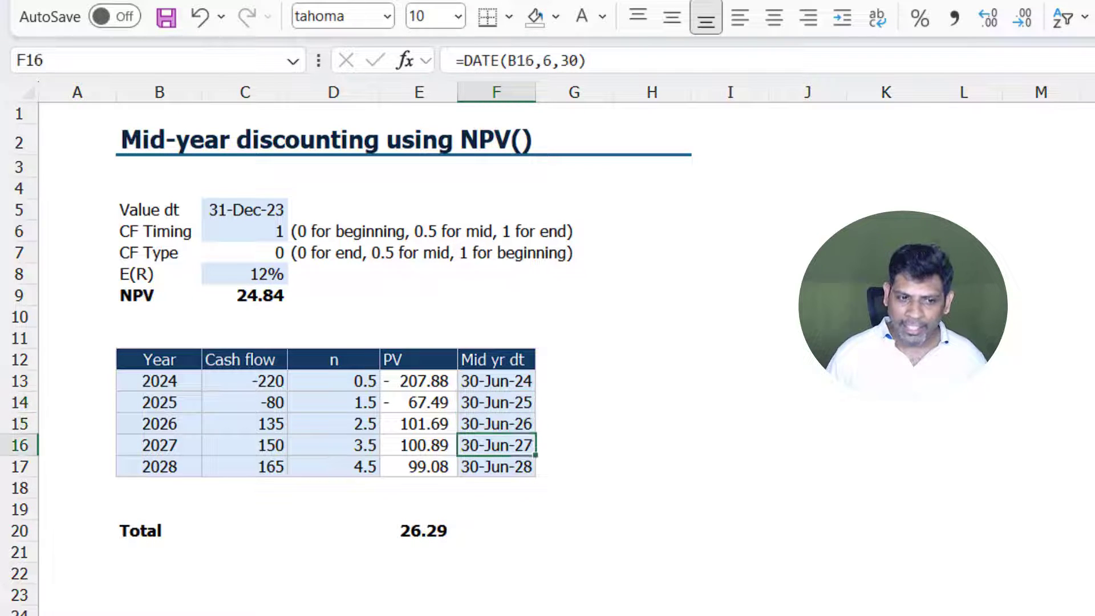
{"action": "key", "text": "Up"}
{"action": "key", "text": "Up"}
{"action": "key", "text": "Up"}
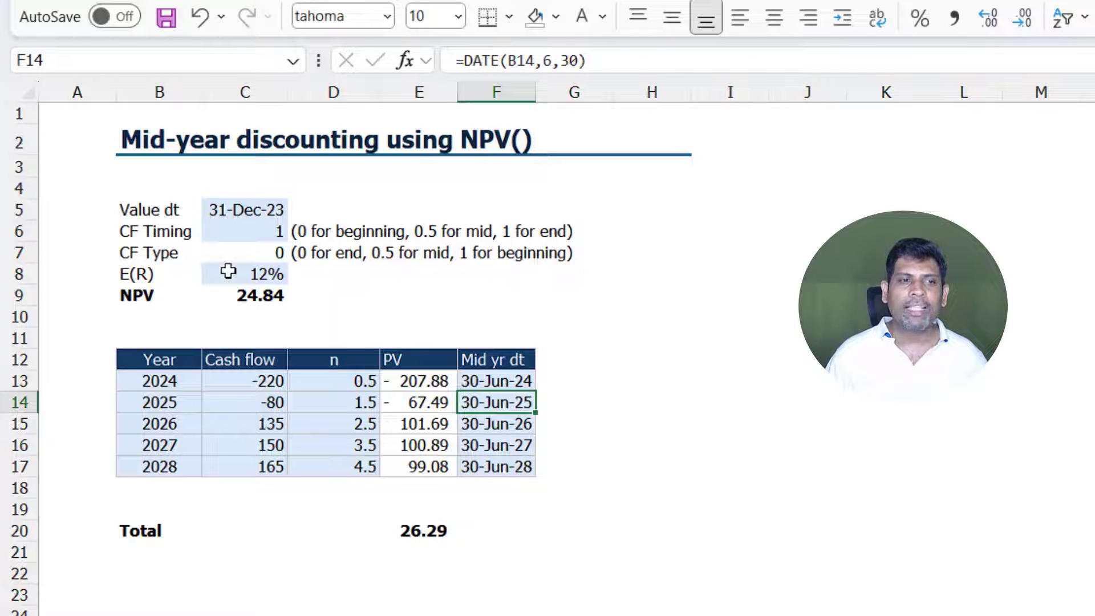
{"action": "left_click", "coordinate": [233, 233]}
Step: Set CF Timing to 0.5 and enter =XNPV(C8,C13:C17,F13:F17) in C10
{"action": "type", "text": "0.5"}
{"action": "left_click", "coordinate": [245, 316]}
{"action": "type", "text": "=X"}
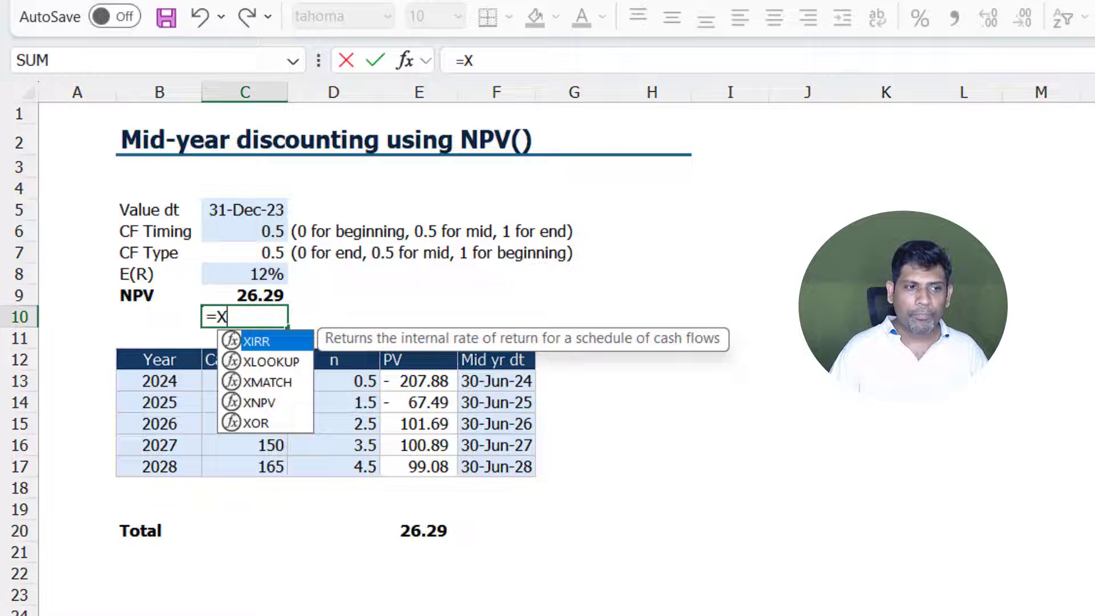
{"action": "type", "text": "NPV("}
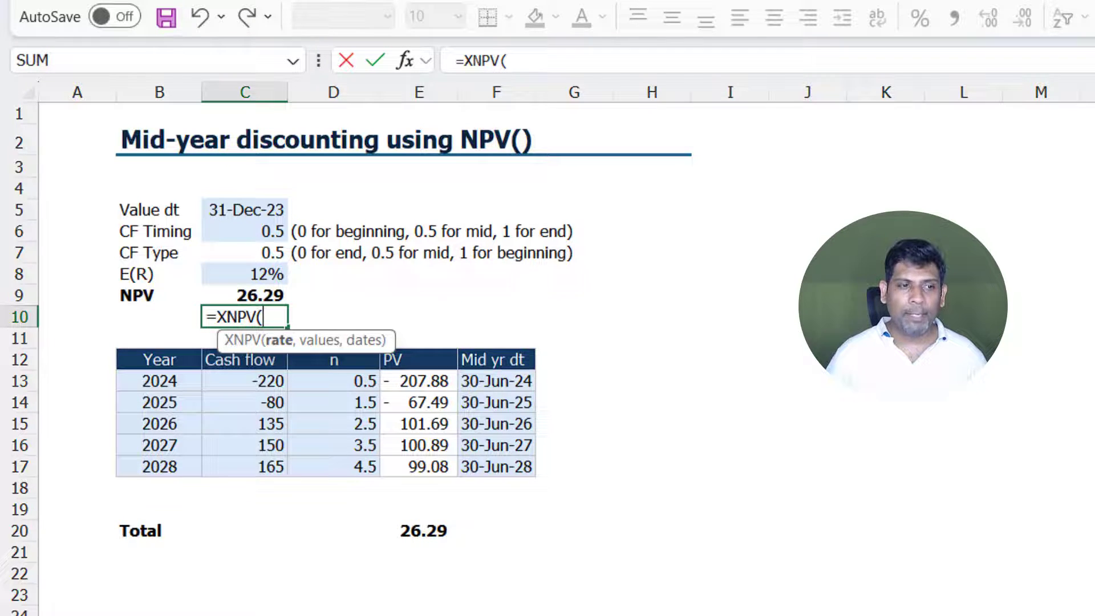
{"action": "left_click", "coordinate": [245, 273]}
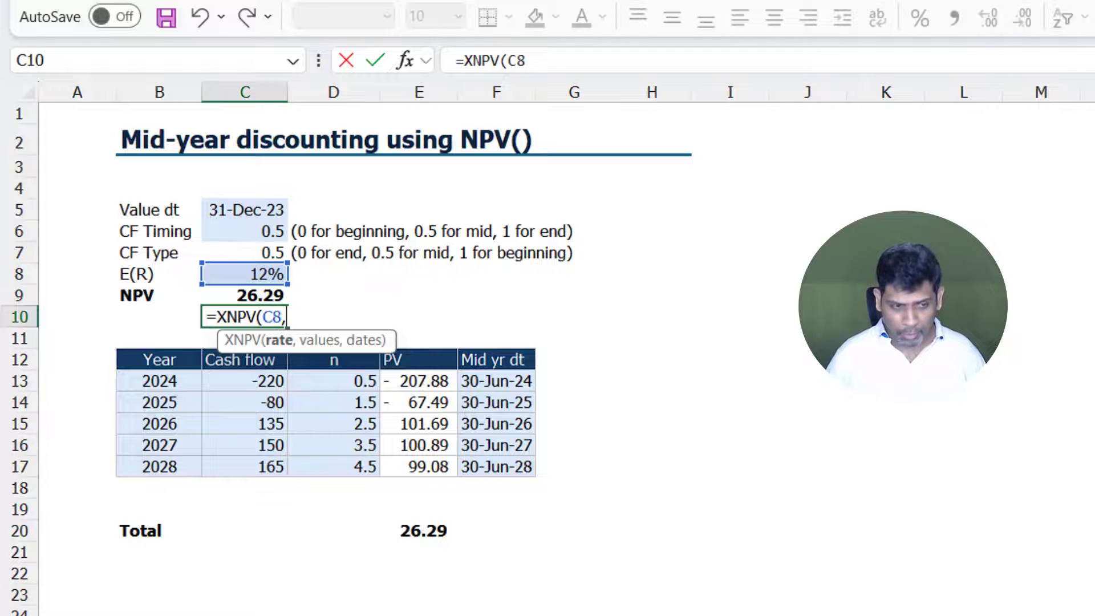
{"action": "type", "text": ","}
{"action": "left_click", "coordinate": [245, 360]}
{"action": "left_click_drag", "start_coordinate": [245, 380], "coordinate": [245, 467]}
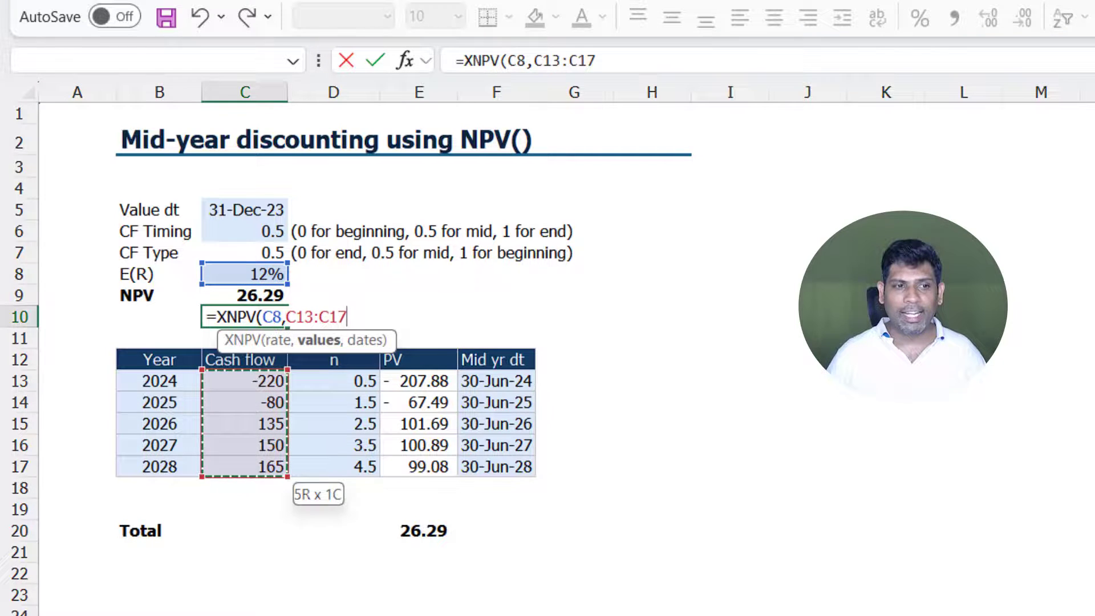
{"action": "type", "text": ","}
{"action": "left_click", "coordinate": [245, 381]}
{"action": "key", "text": "Right"}
{"action": "key", "text": "Right"}
{"action": "key", "text": "Right"}
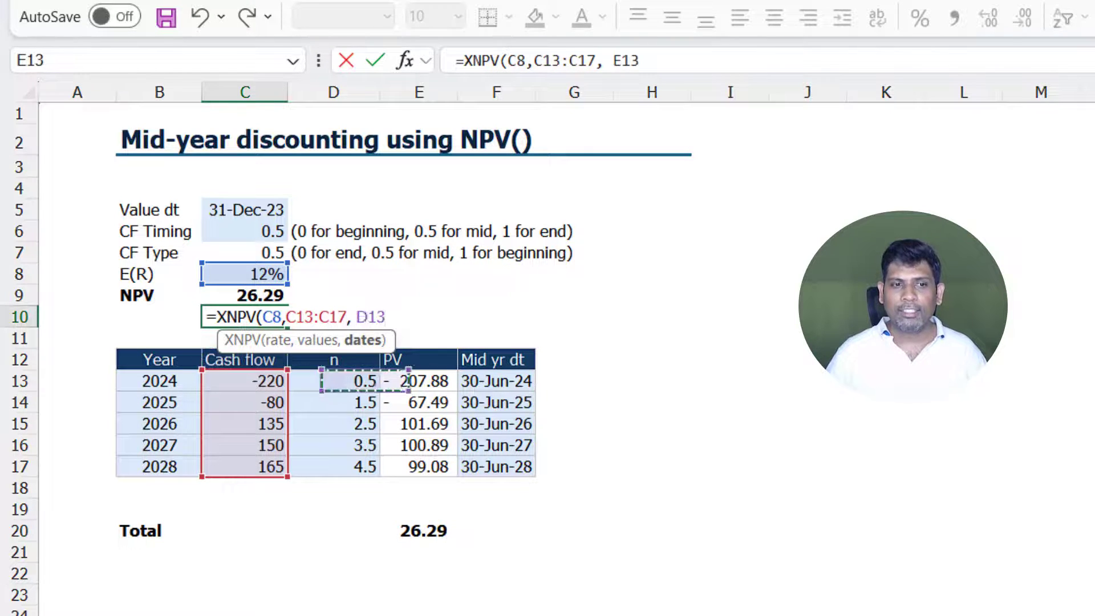
{"action": "left_click_drag", "start_coordinate": [496, 381], "coordinate": [496, 466]}
{"action": "key", "text": "Return"}
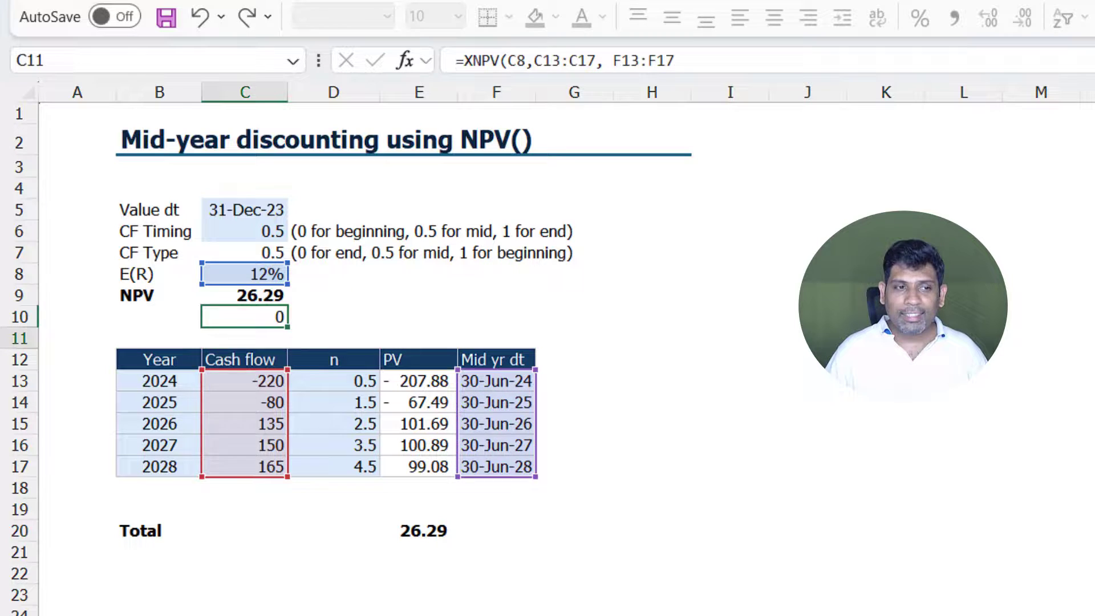
Step: Format the XNPV result as 27.79 with two decimals and review its formula
{"action": "left_click", "coordinate": [245, 316]}
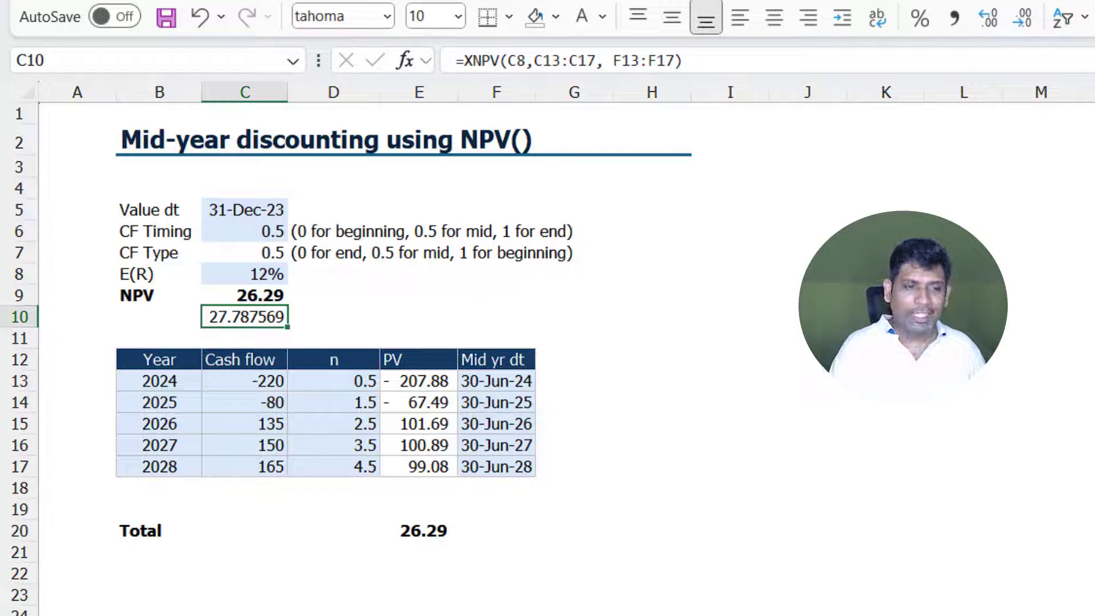
{"action": "key", "text": "ctrl+shift+1"}
{"action": "key", "text": "F2"}
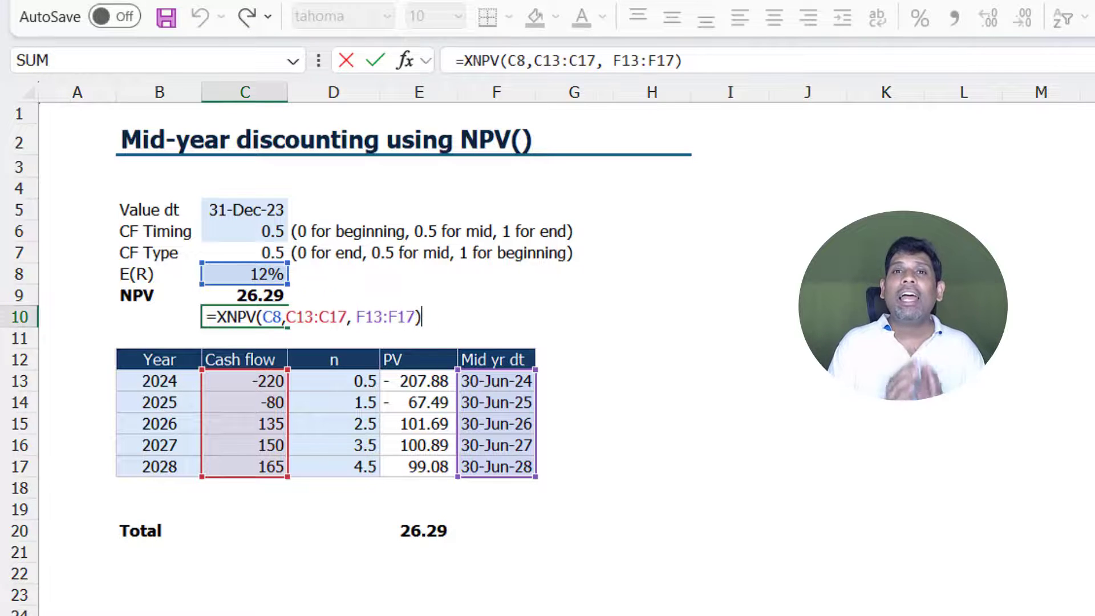
Step: Review the mid-year dates in F13:F17 and the XNPV formula, leaving them unchanged
{"action": "key", "text": "Escape"}
{"action": "left_click_drag", "start_coordinate": [496, 359], "coordinate": [496, 424]}
{"action": "left_click_drag", "start_coordinate": [491, 381], "coordinate": [478, 465]}
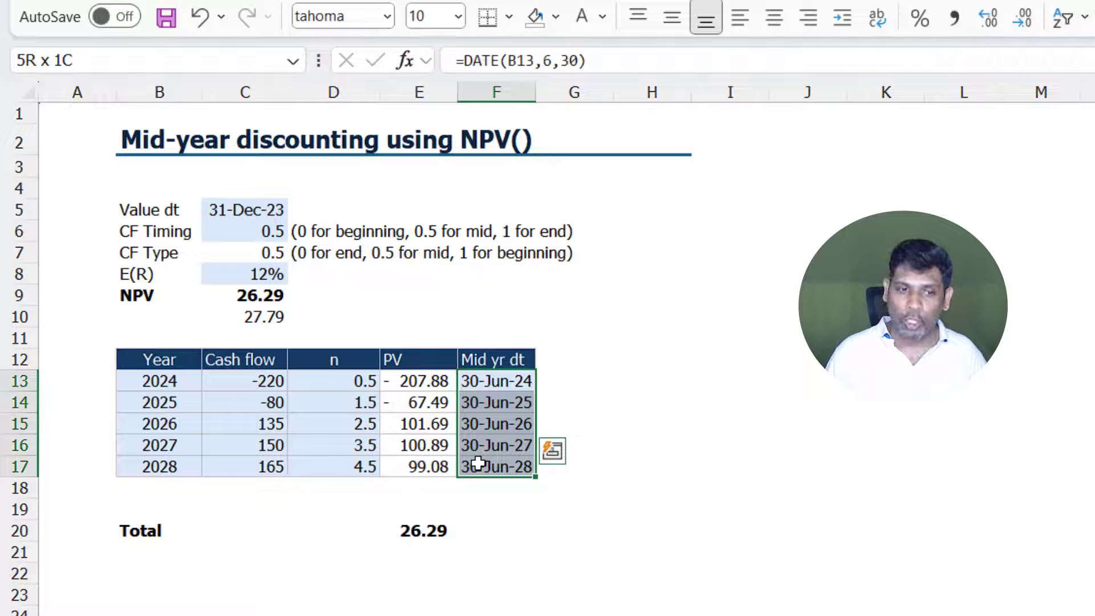
{"action": "left_click", "coordinate": [494, 380]}
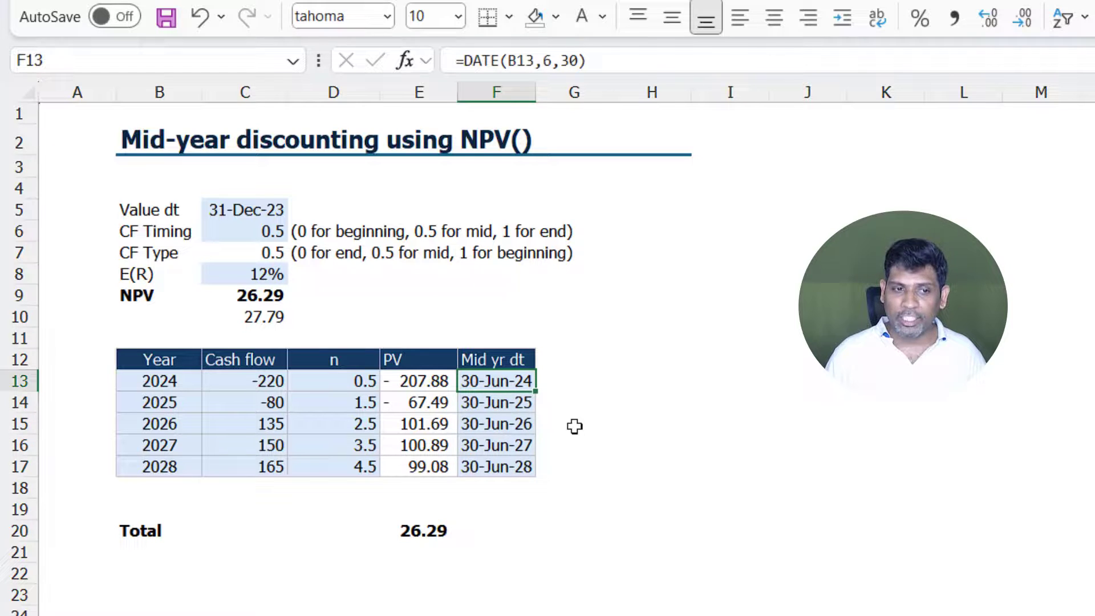
{"action": "left_click", "coordinate": [239, 318]}
{"action": "key", "text": "F2"}
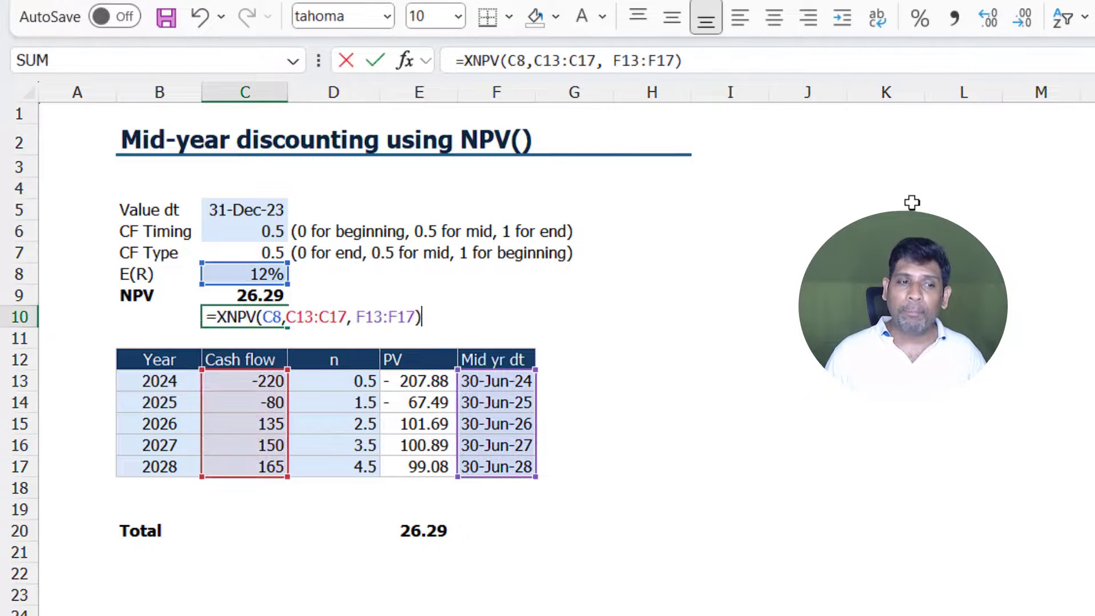
{"action": "key", "text": "ctrl+Return"}
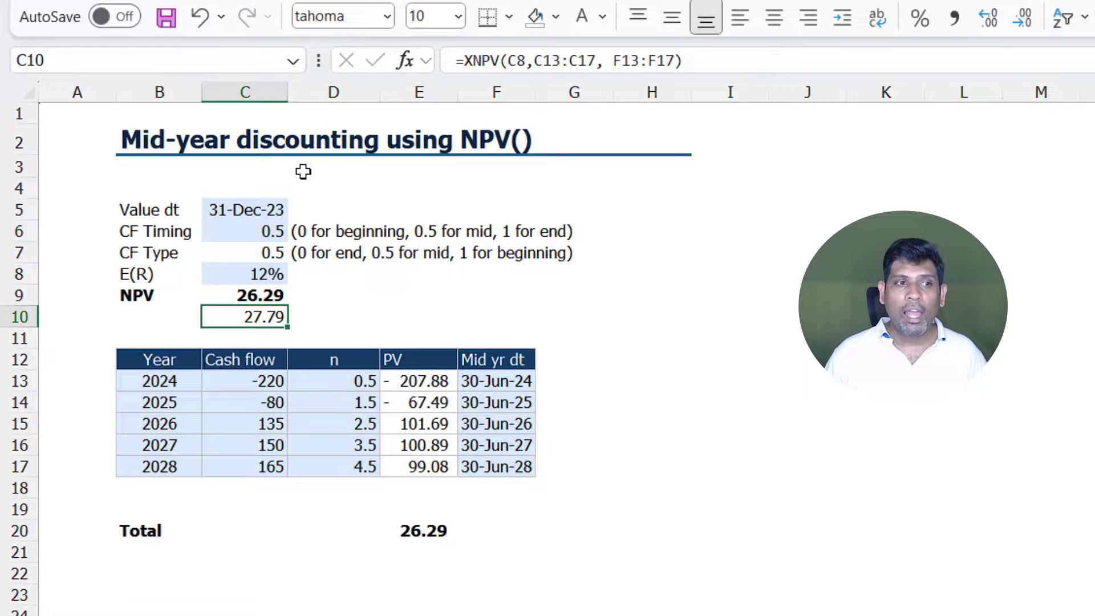
Step: Check the value date, first mid-year date and NPV result, then select B10
{"action": "left_click", "coordinate": [177, 214]}
{"action": "left_click_drag", "start_coordinate": [177, 215], "coordinate": [276, 210]}
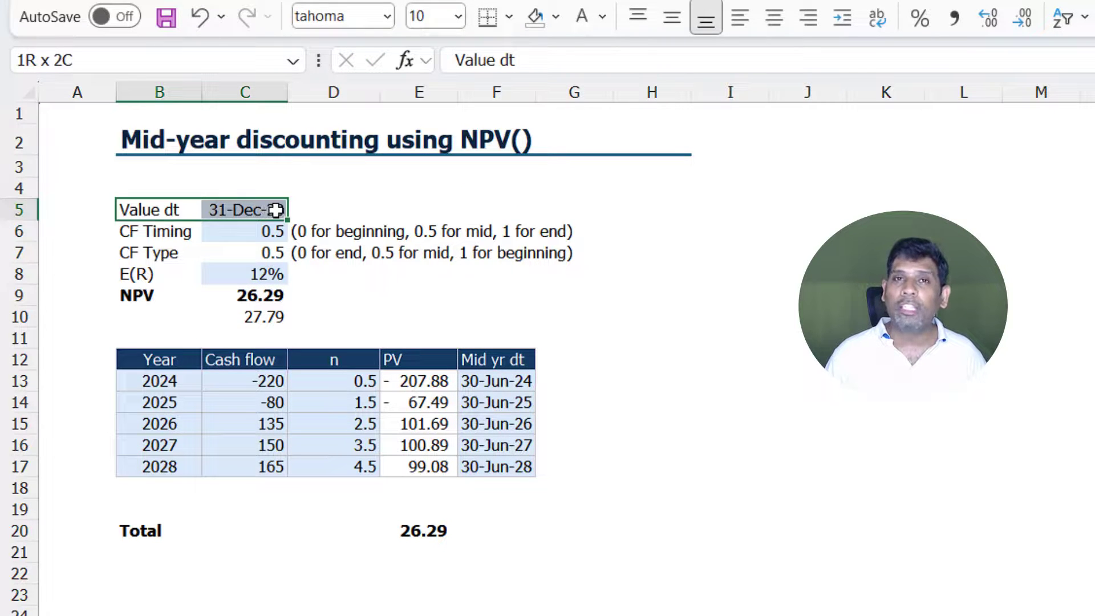
{"action": "left_click", "coordinate": [498, 381]}
{"action": "left_click", "coordinate": [256, 301]}
{"action": "left_click", "coordinate": [251, 316]}
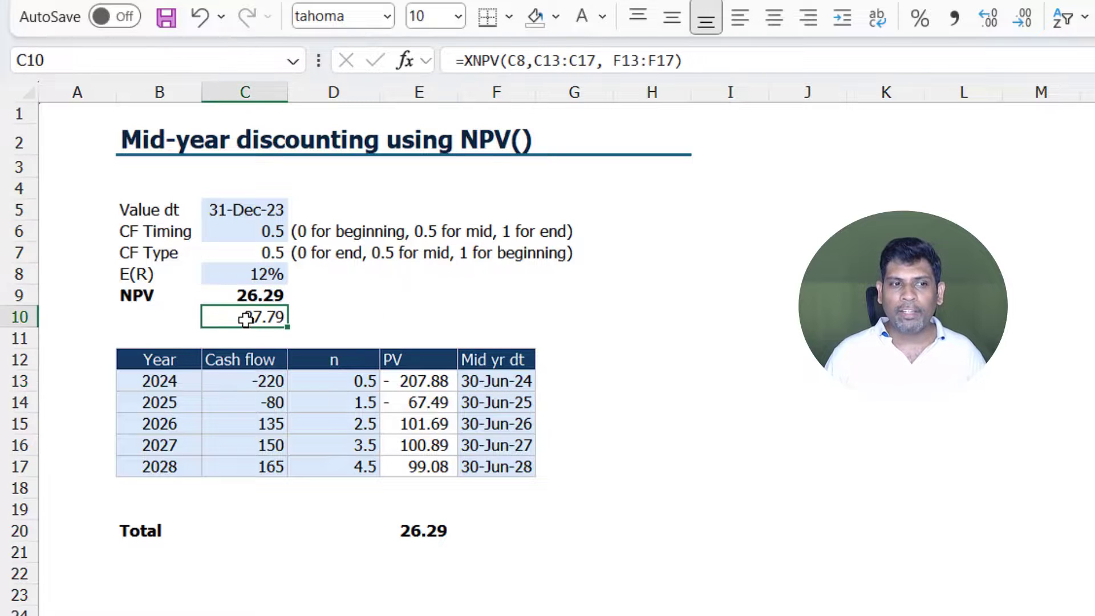
{"action": "left_click", "coordinate": [155, 312]}
Step: Enter the label 'XNPV' in B10 and strike through B10:C10 with the 27.79 result
{"action": "type", "text": "XNPV"}
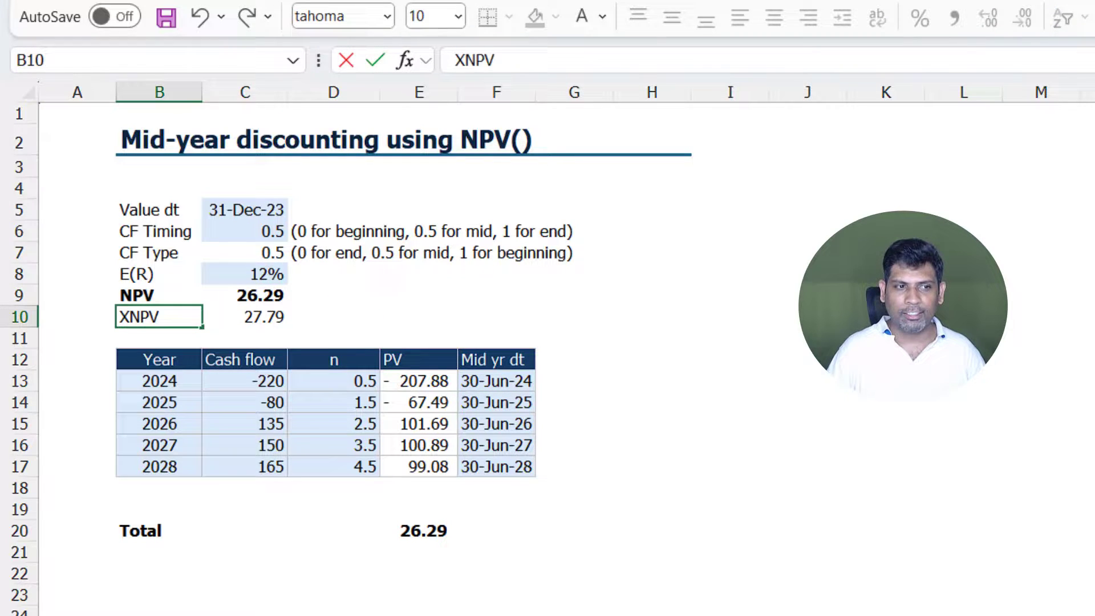
{"action": "key", "text": "Tab"}
{"action": "key", "text": "F2"}
{"action": "key", "text": "Escape"}
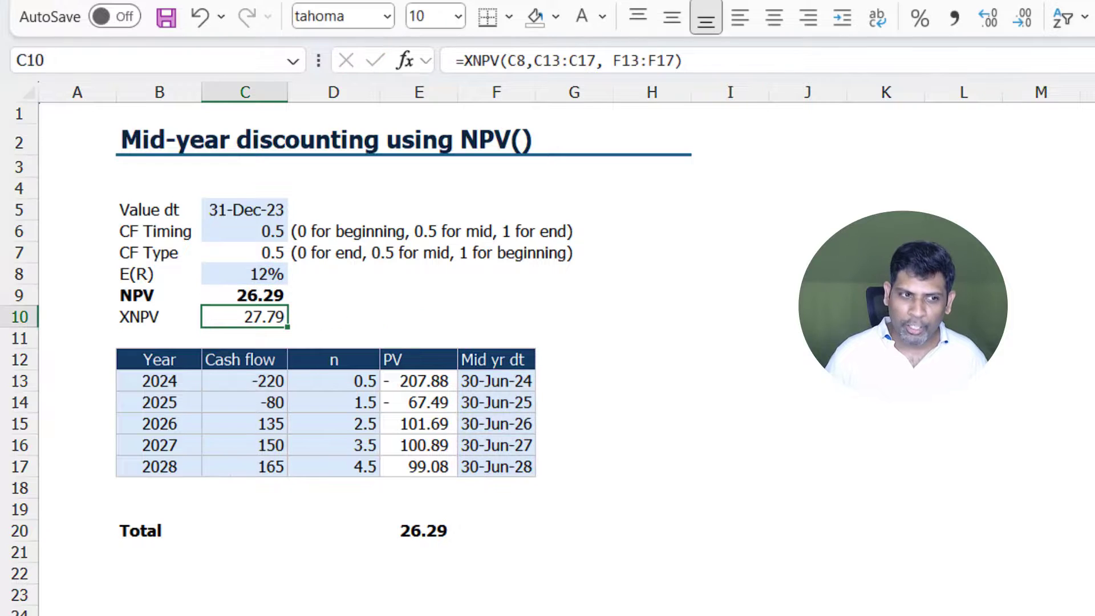
{"action": "key", "text": "shift+Left"}
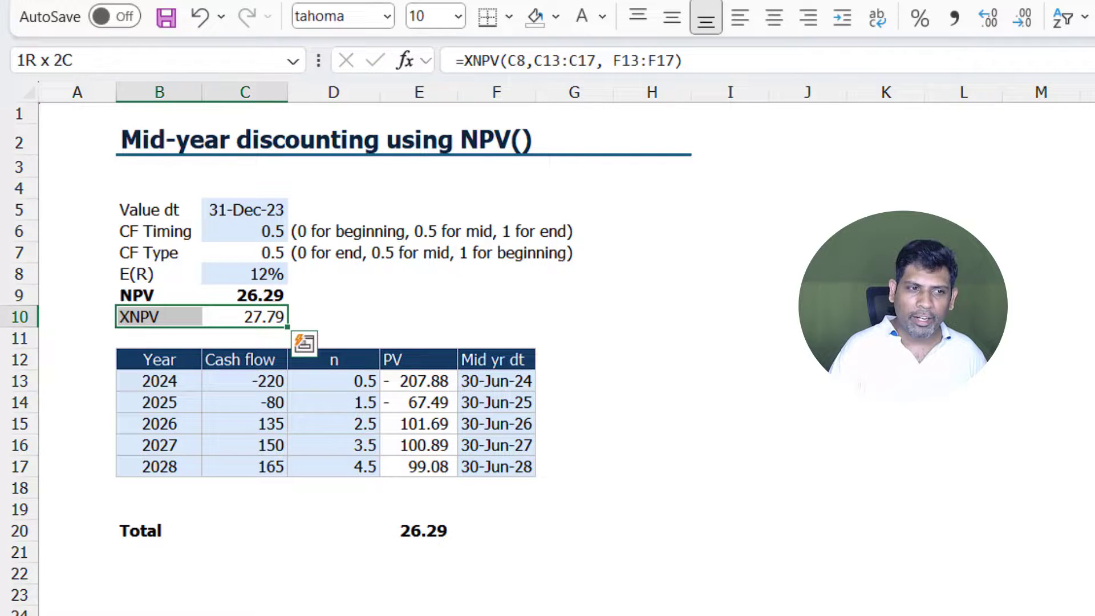
{"action": "key", "text": "ctrl+5"}
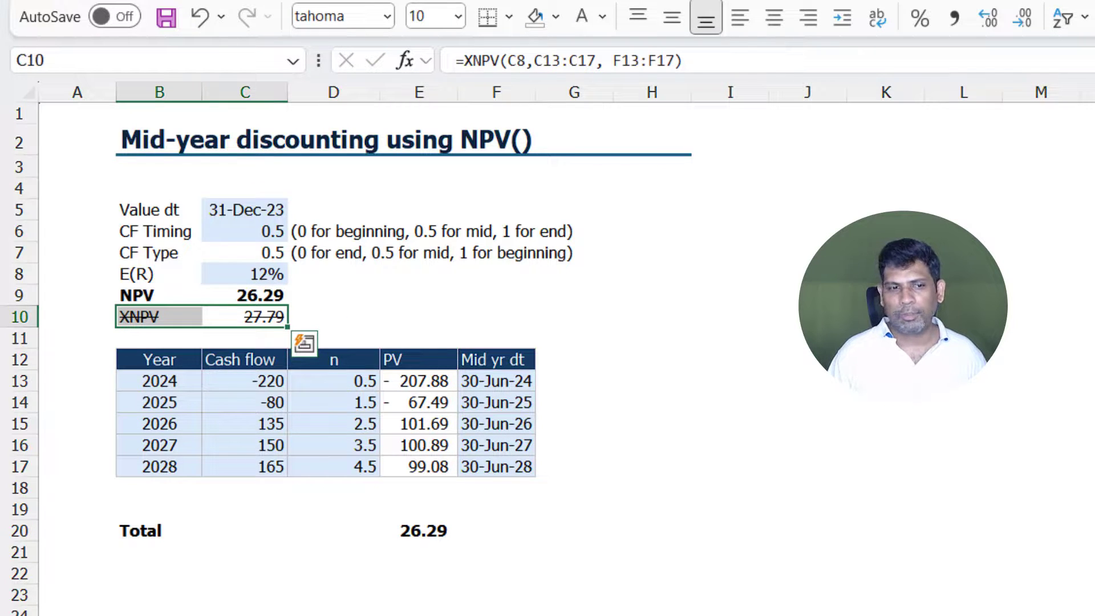